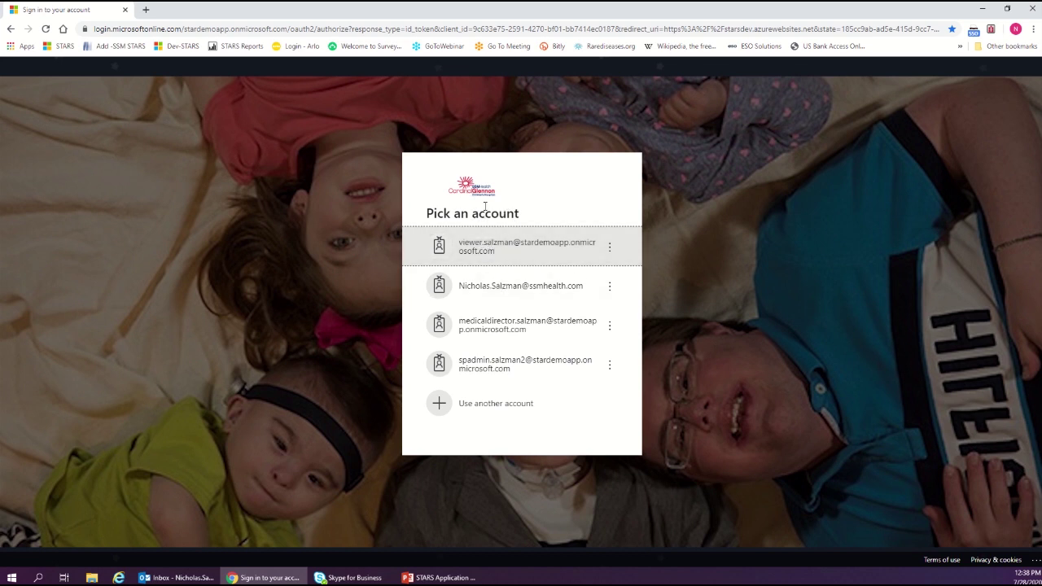
Sign in to STARS with the viewer demo account and its password
click(476, 407)
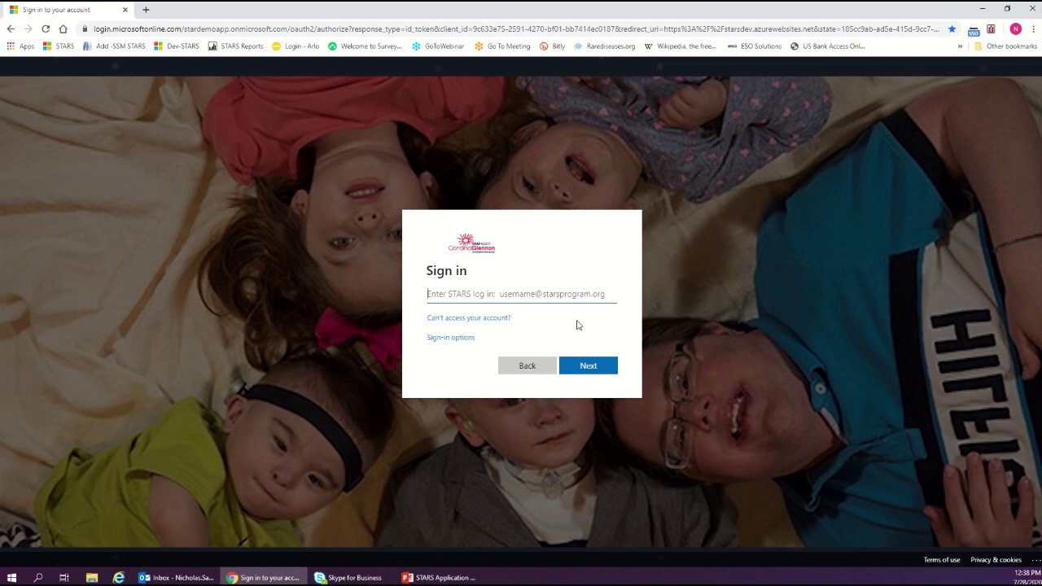
click(528, 366)
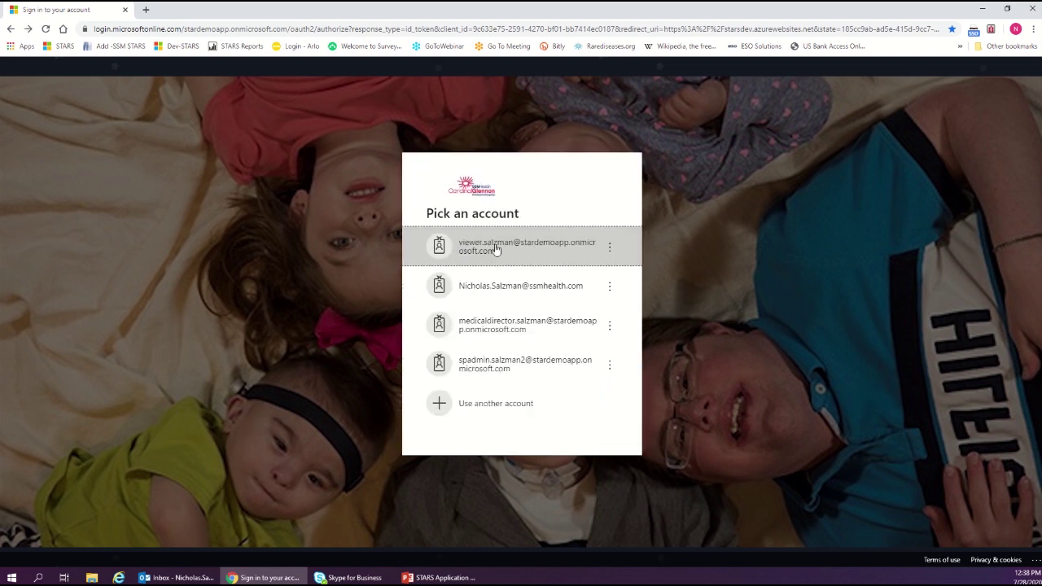
click(494, 249)
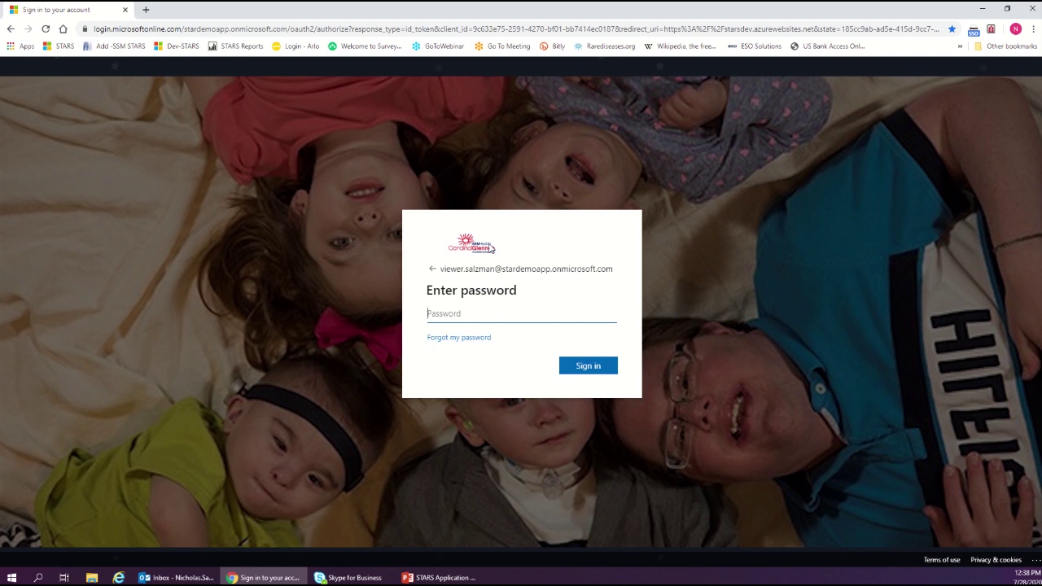
click(462, 341)
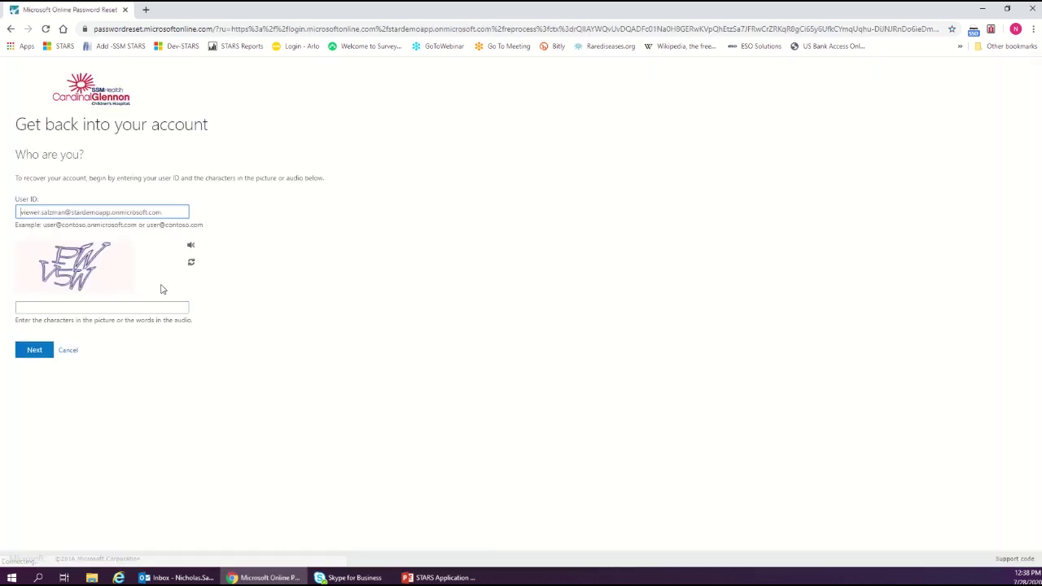
click(68, 353)
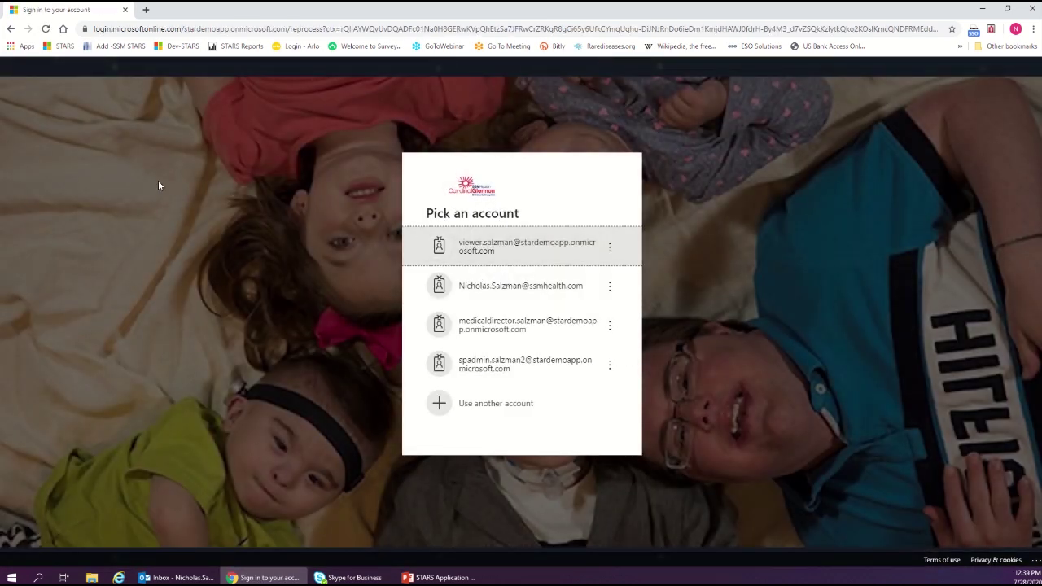
click(491, 247)
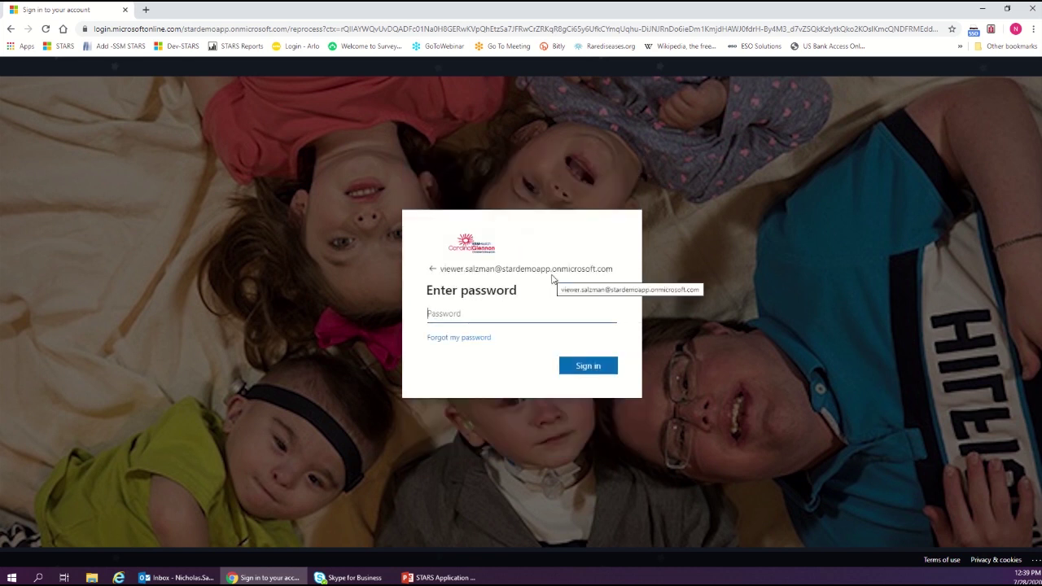
text(•)
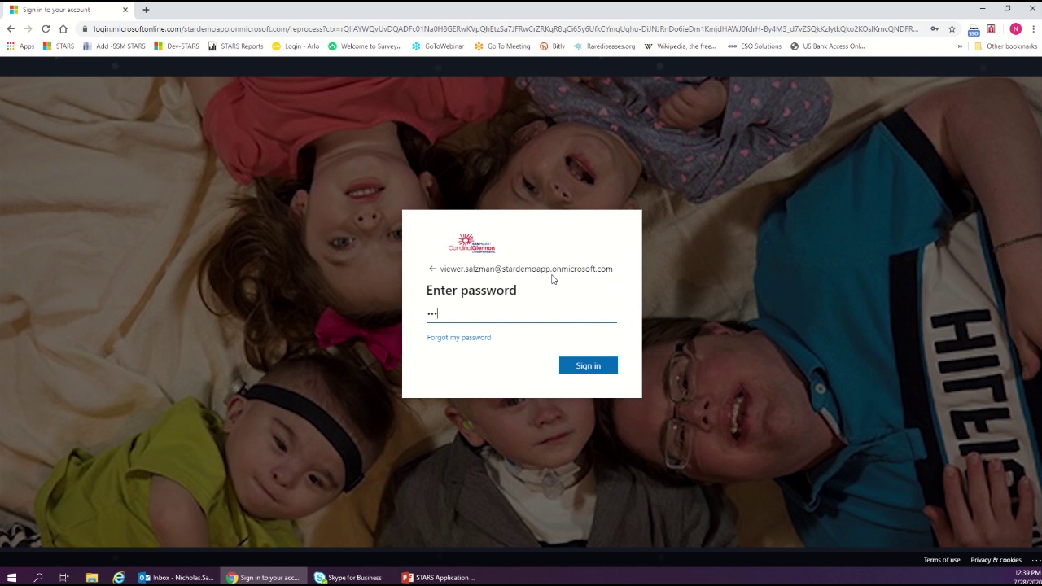
text(••••••••••)
click(574, 368)
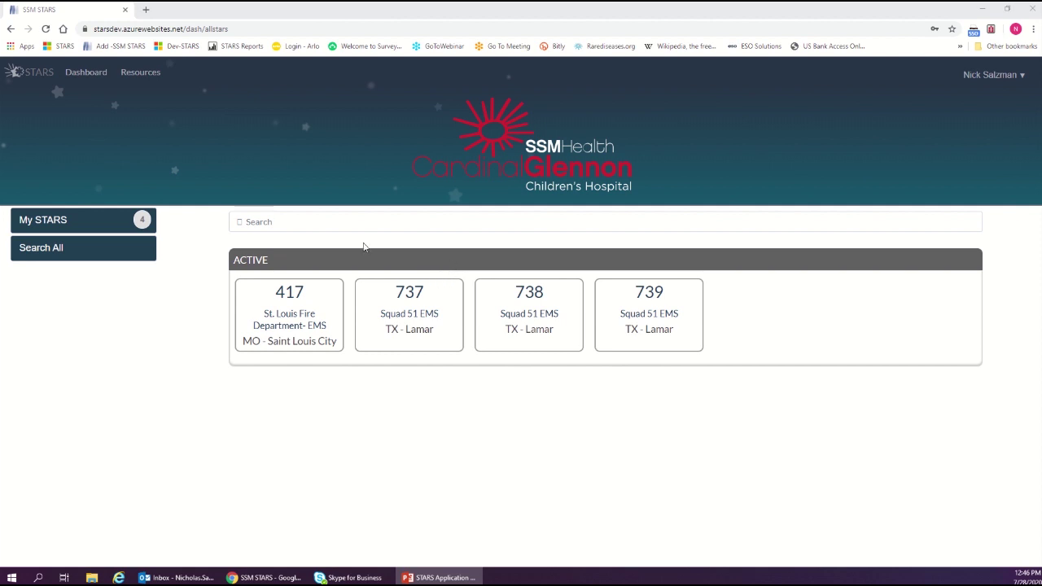
click(274, 223)
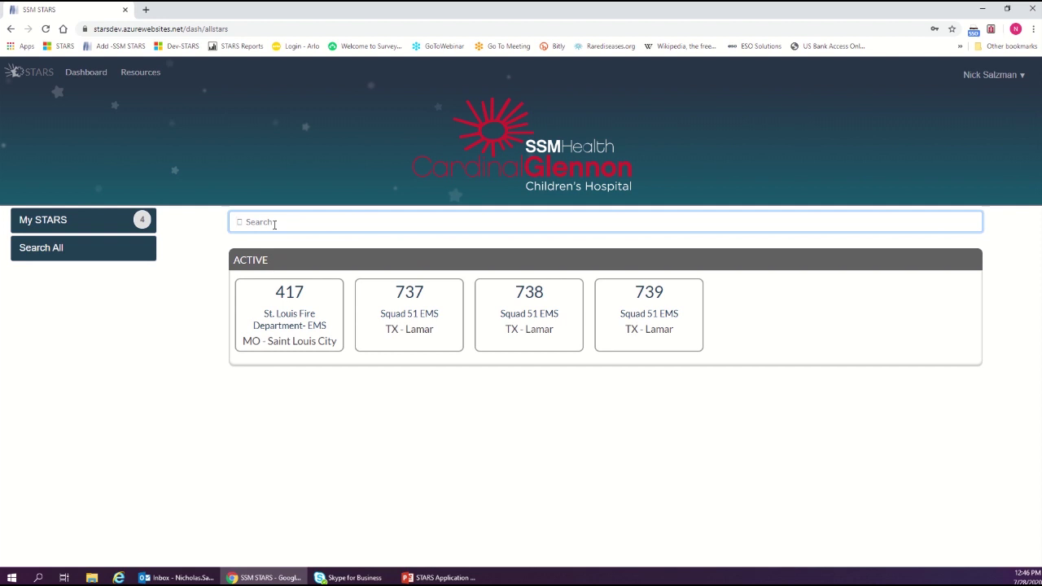
text(417)
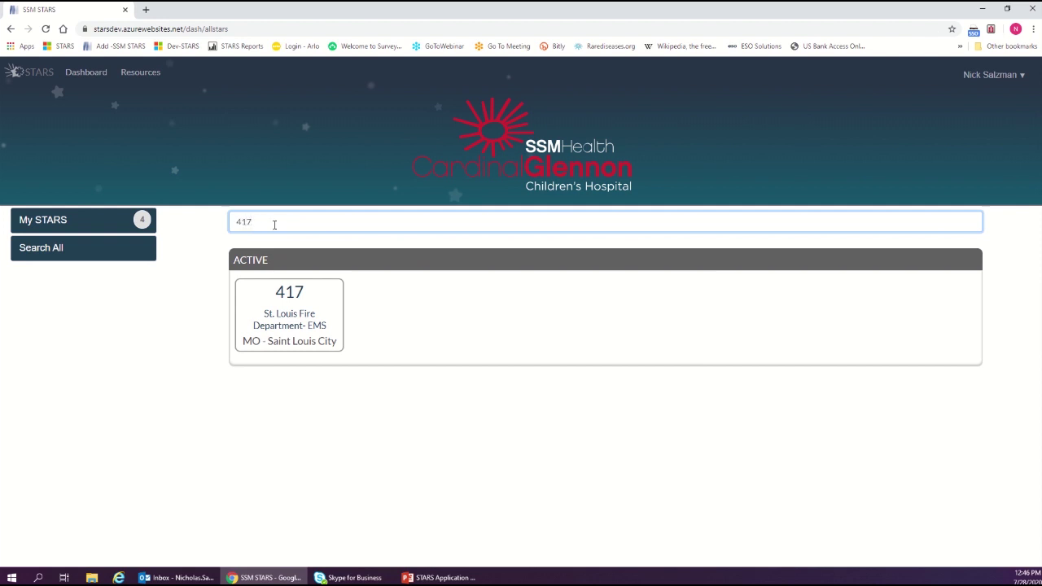
key(BackSpace)
text(Cal)
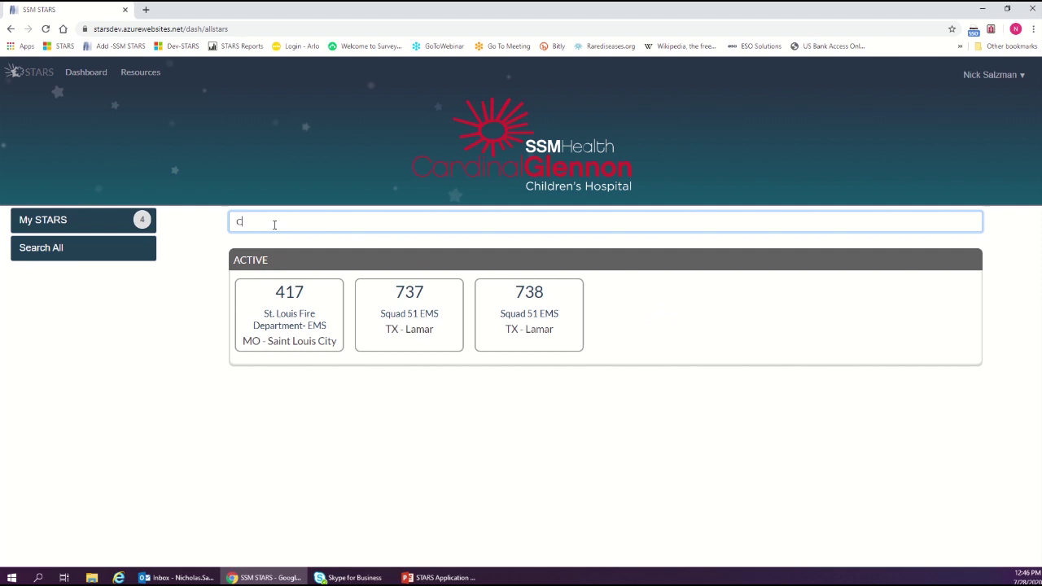
key(BackSpace)
key(BackSpace)
key(BackSpace)
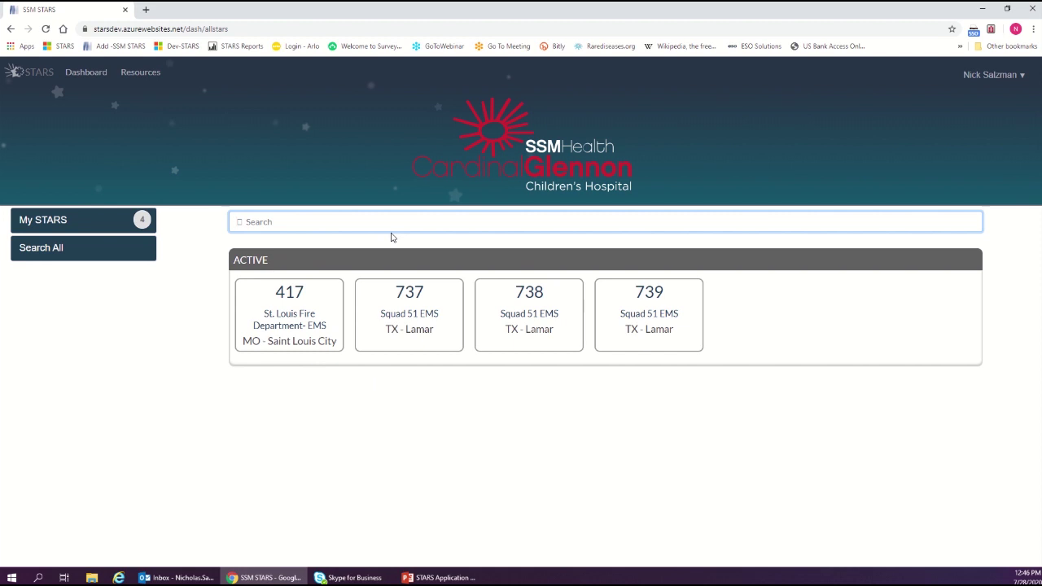
text(7rah)
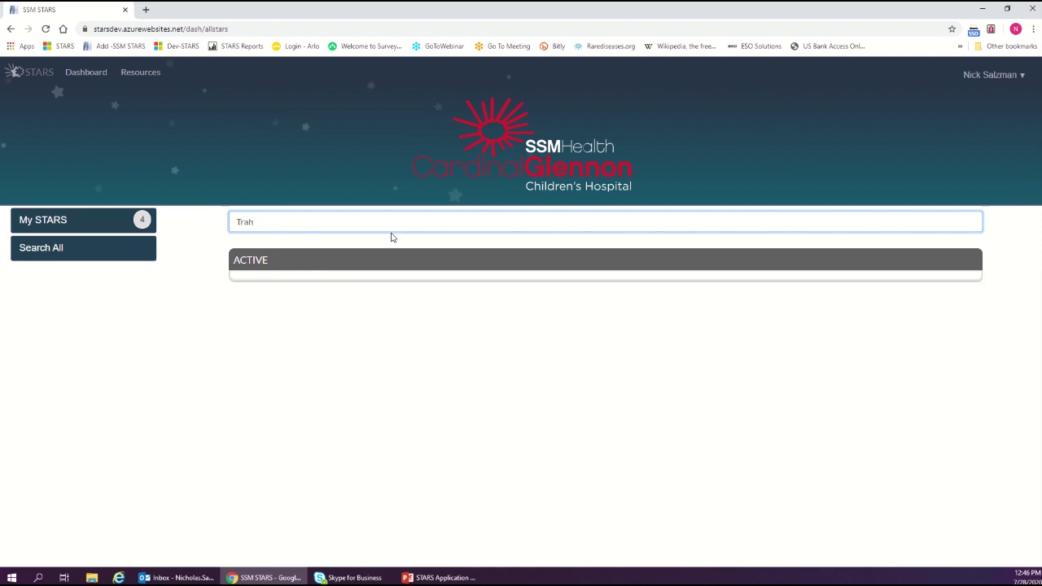
key(BackSpace)
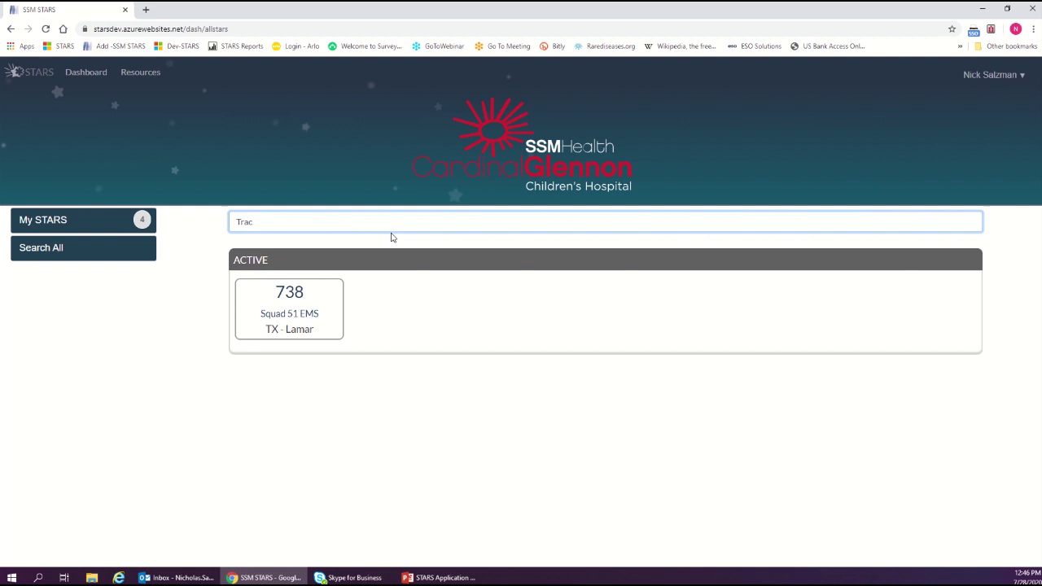
key(BackSpace)
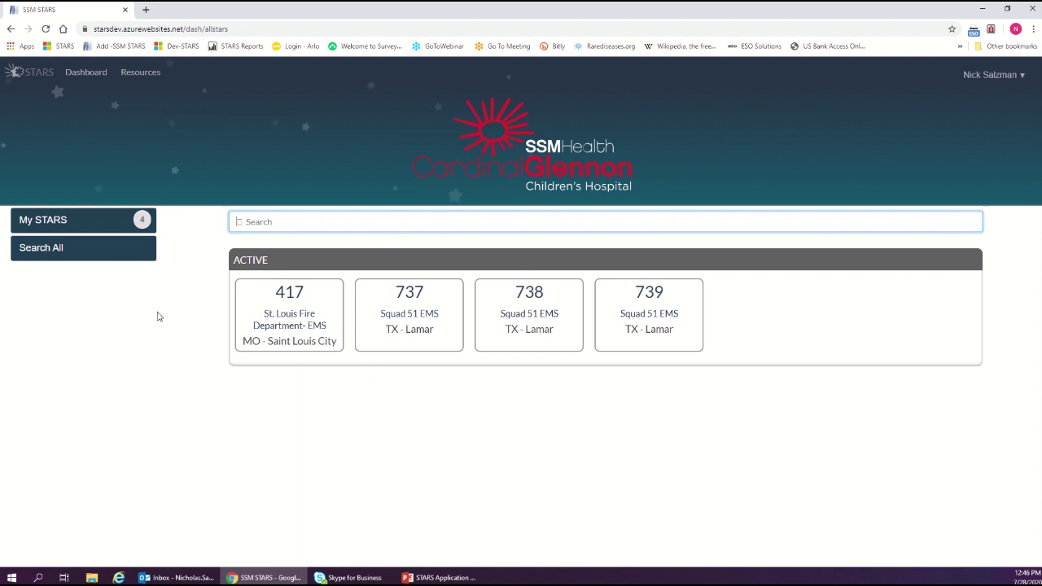
Search all STARS records by the sample patient's surname
click(55, 255)
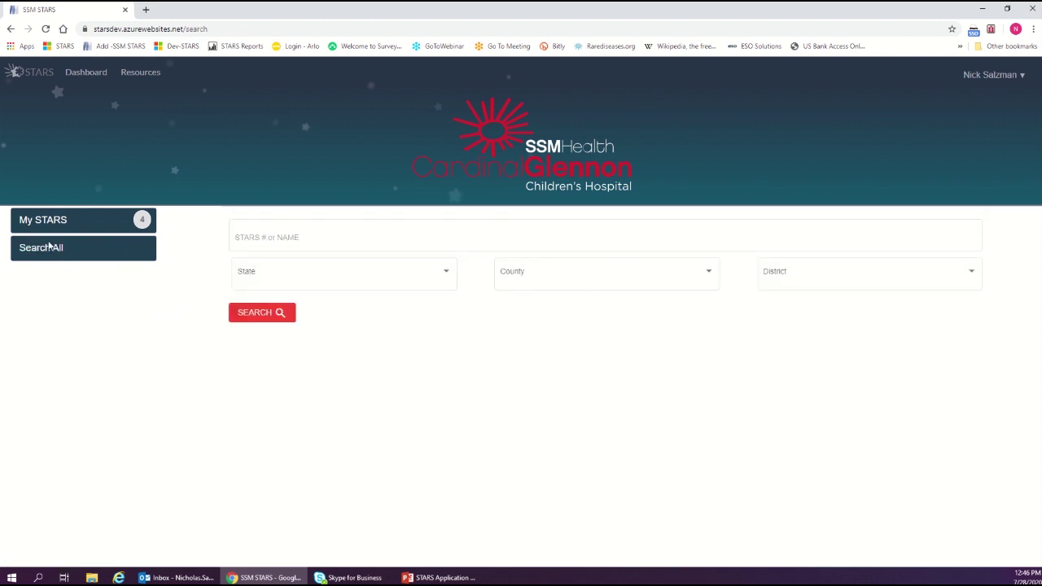
click(263, 239)
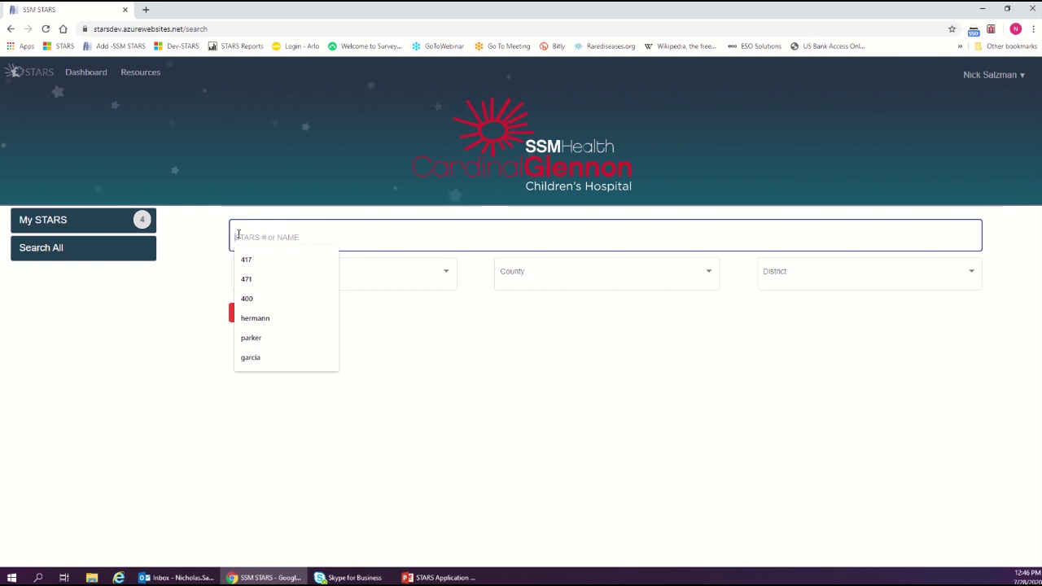
click(195, 241)
click(263, 237)
click(263, 238)
text(derkin)
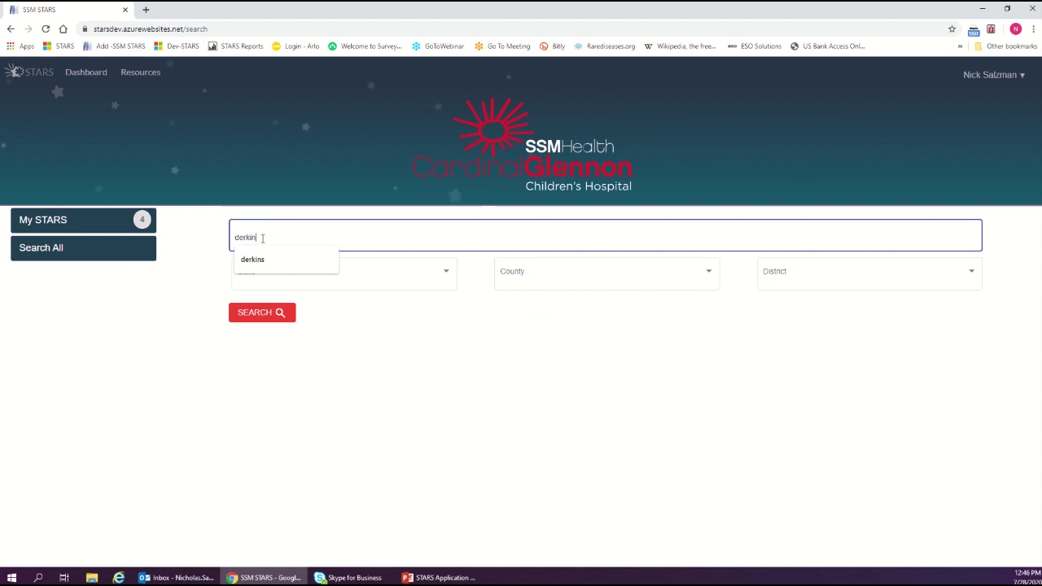
text(s)
click(255, 319)
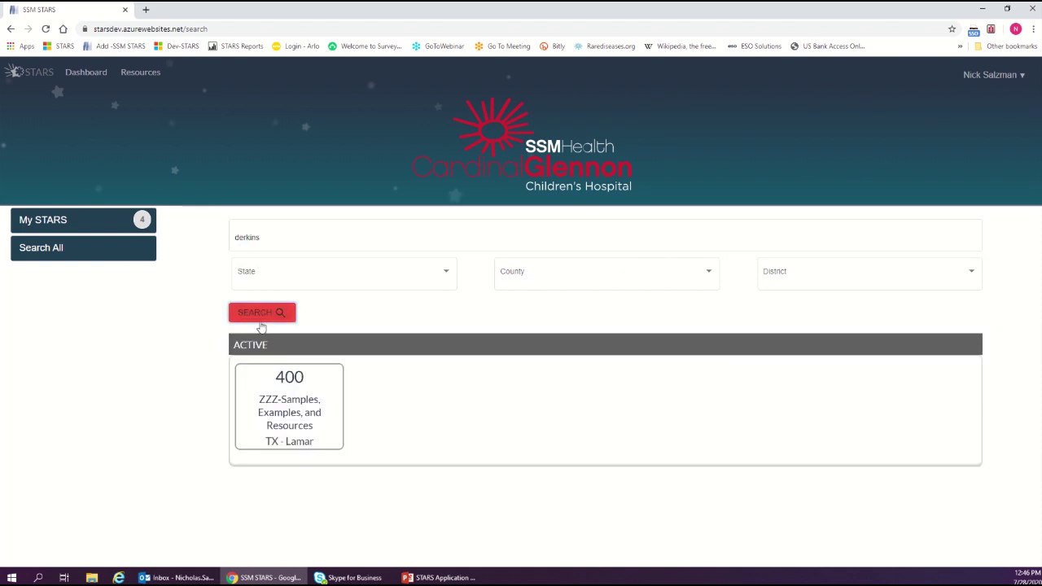
Open the STAR 400 sample record as an emergency, review it, and return to the dashboard
click(304, 410)
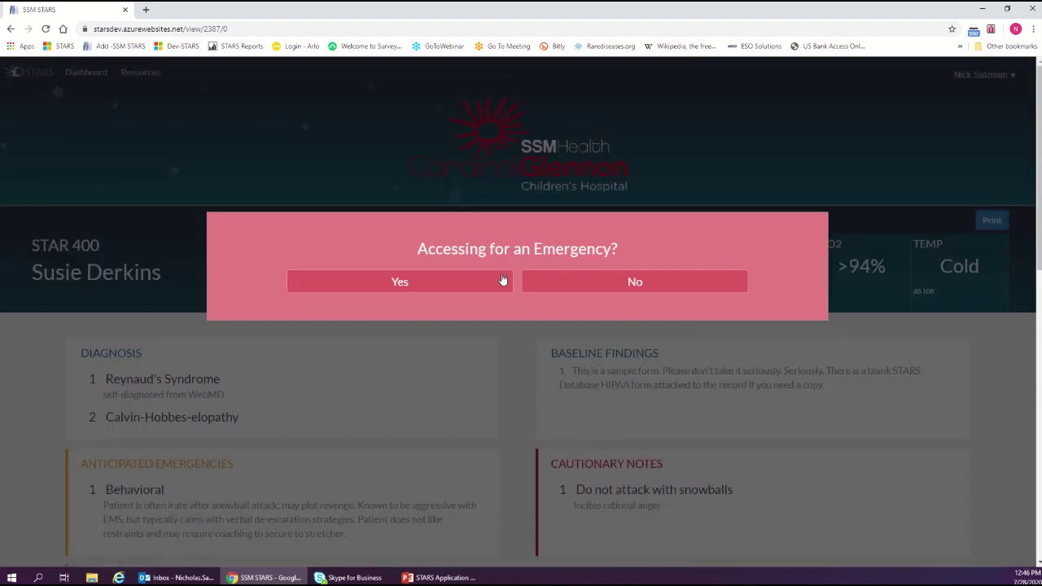
click(417, 284)
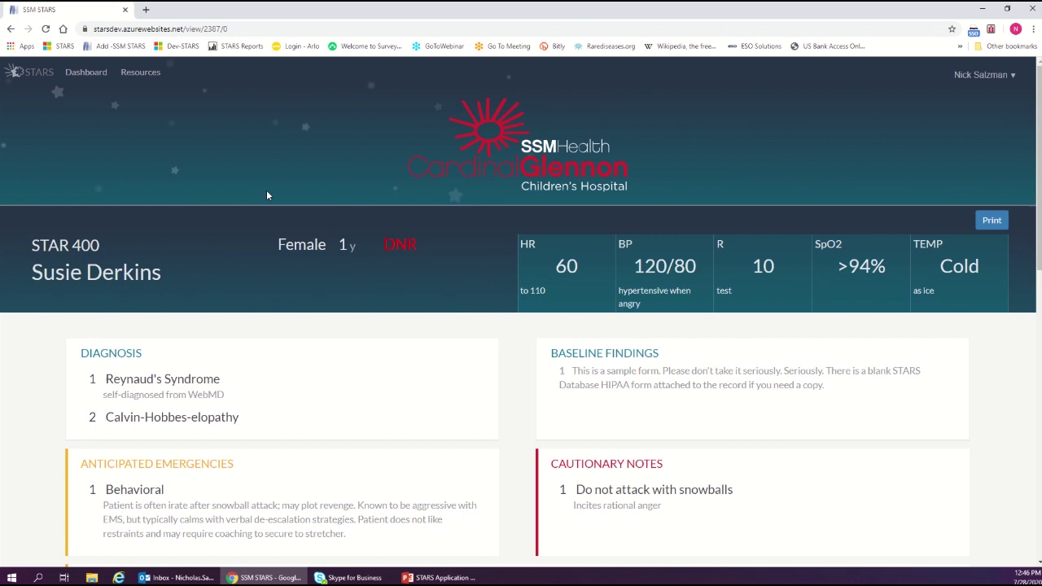
scroll(88, 292, down, 5)
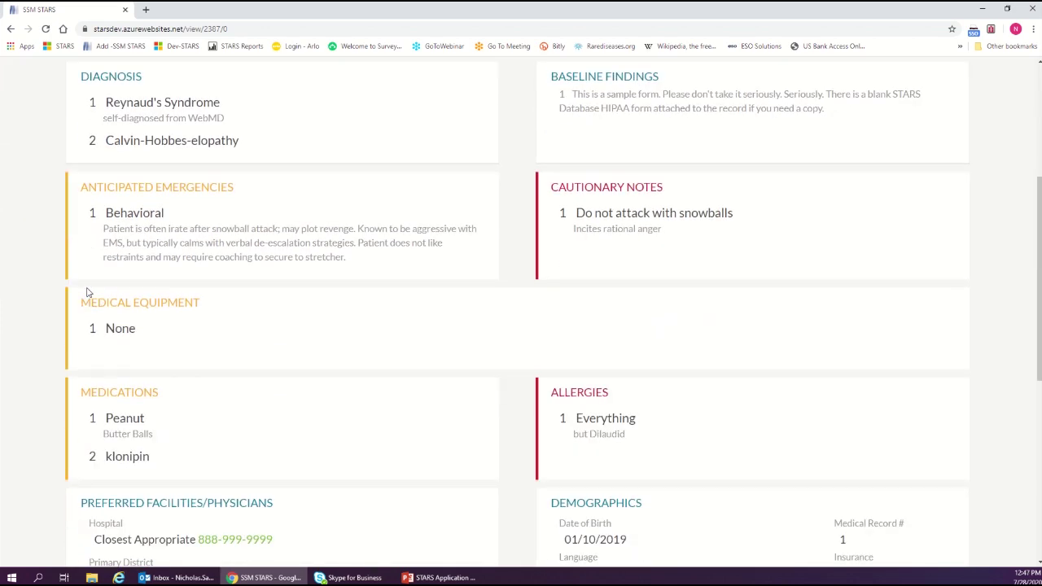
scroll(88, 291, down, 1)
scroll(106, 293, up, 5)
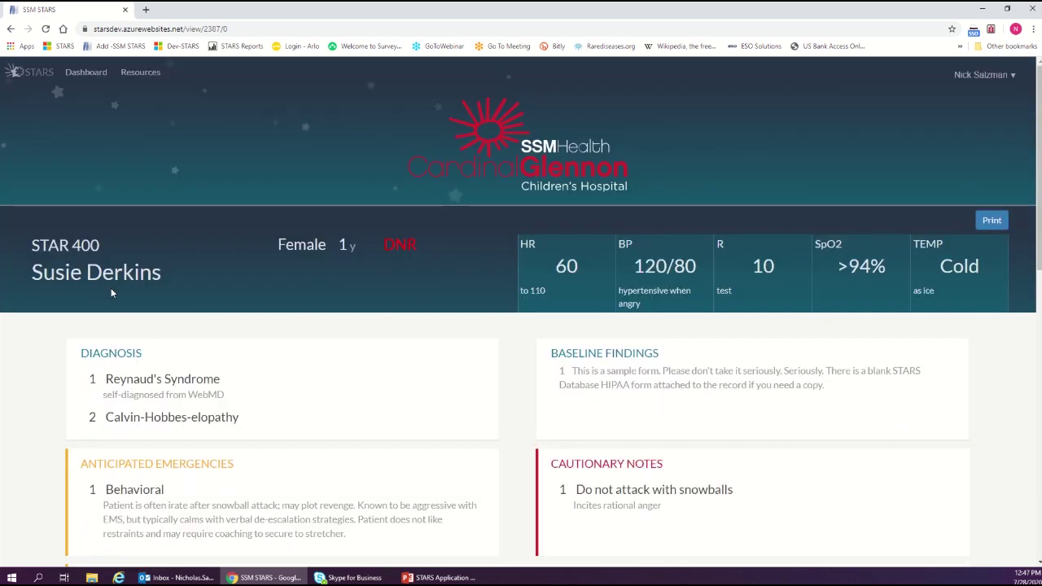
click(35, 70)
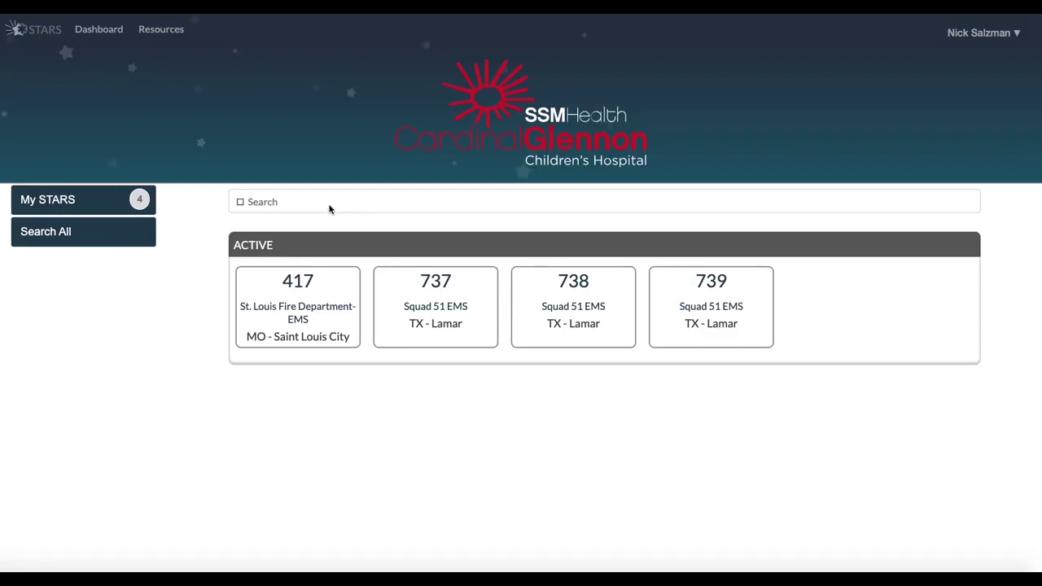
Enter 737 in the dashboard search to filter the active STARS
click(329, 205)
text(7)
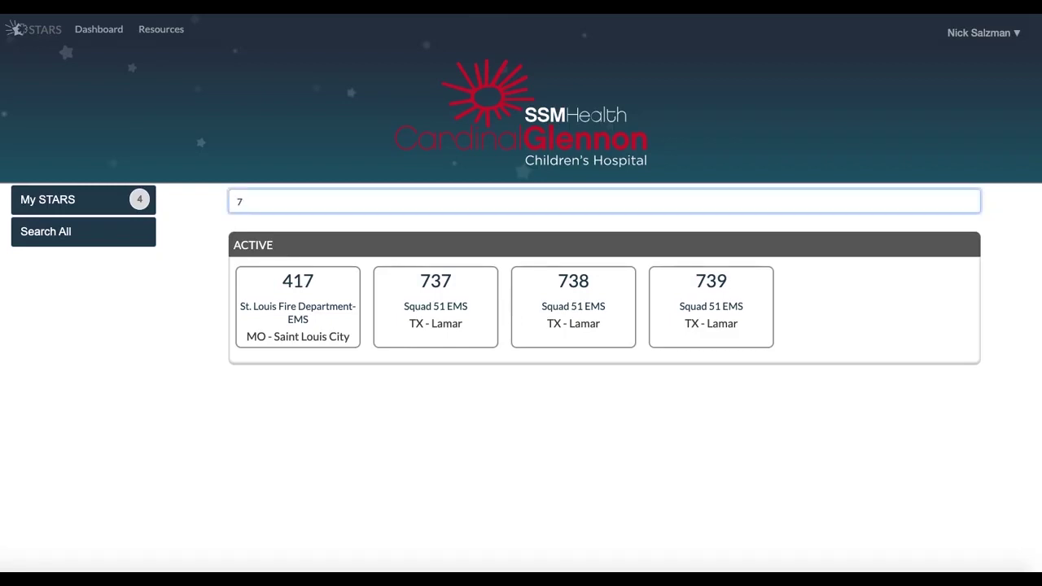
text(37)
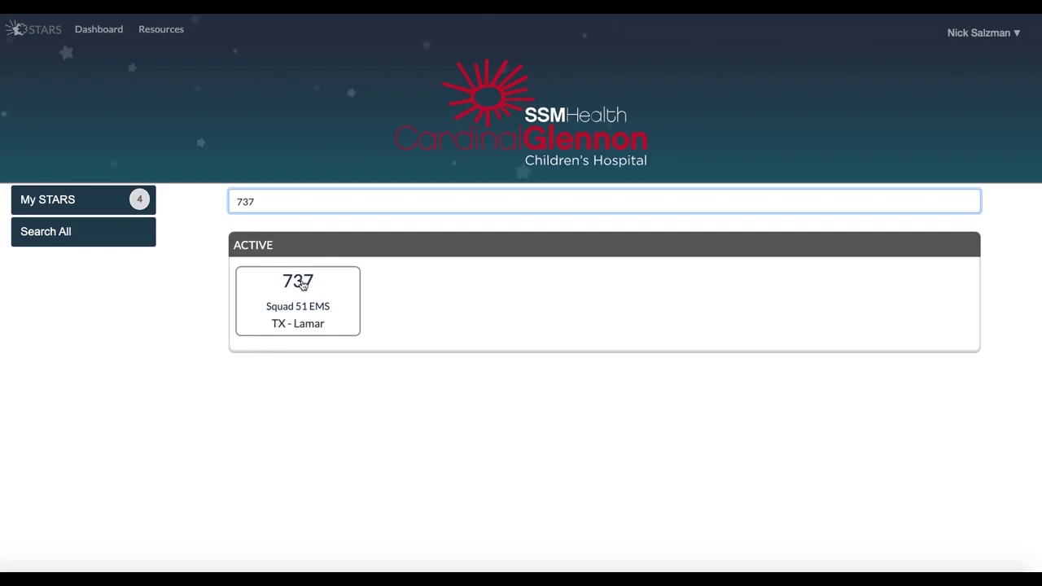
click(303, 282)
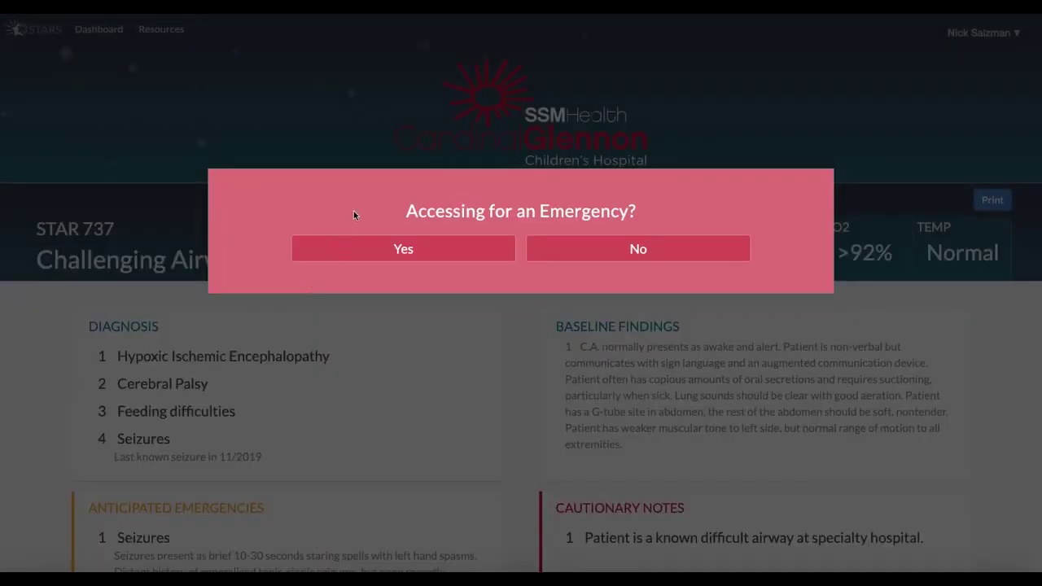
click(394, 250)
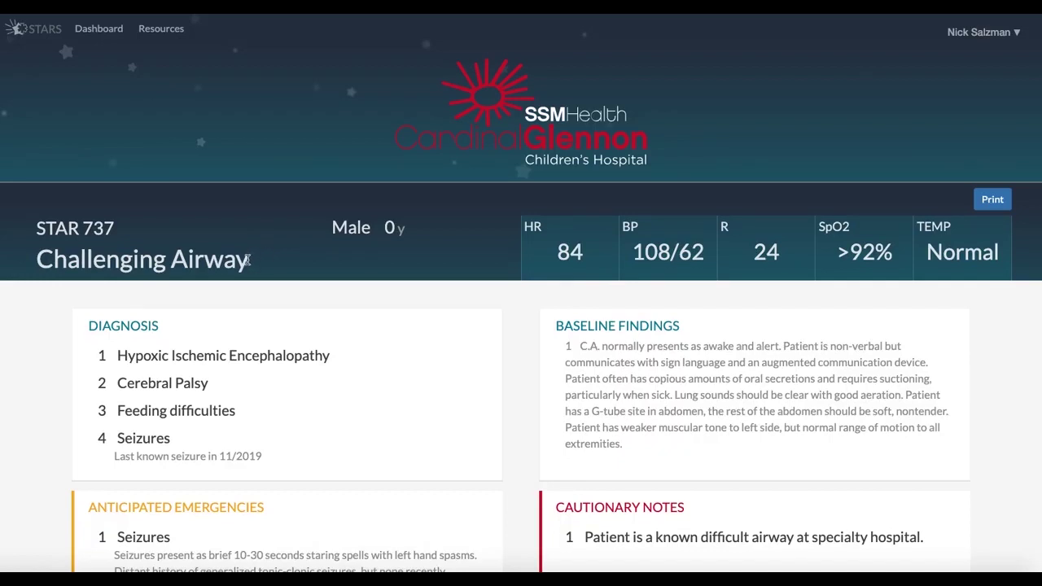
drag(247, 259, 35, 256)
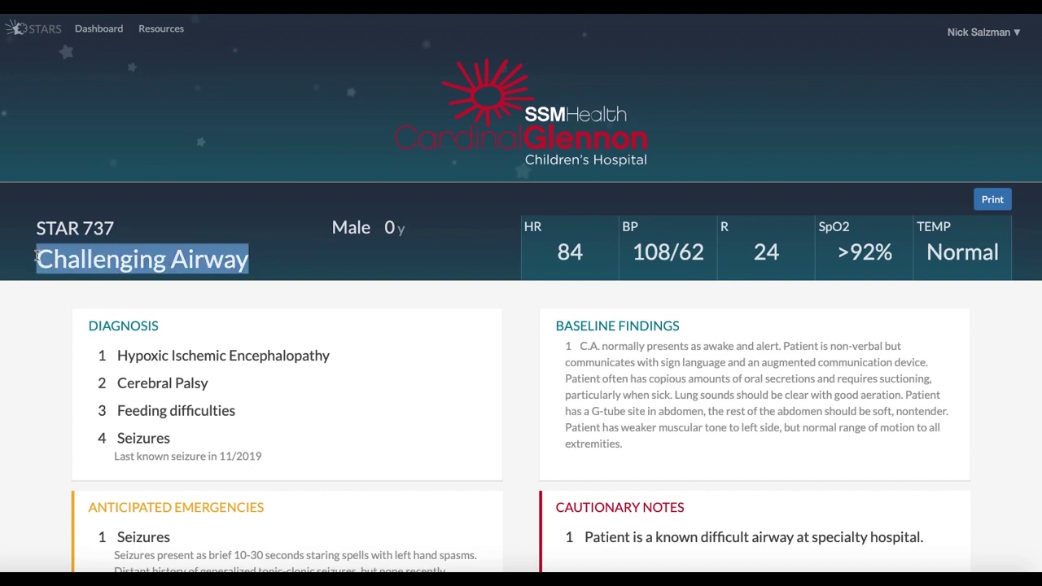
click(145, 235)
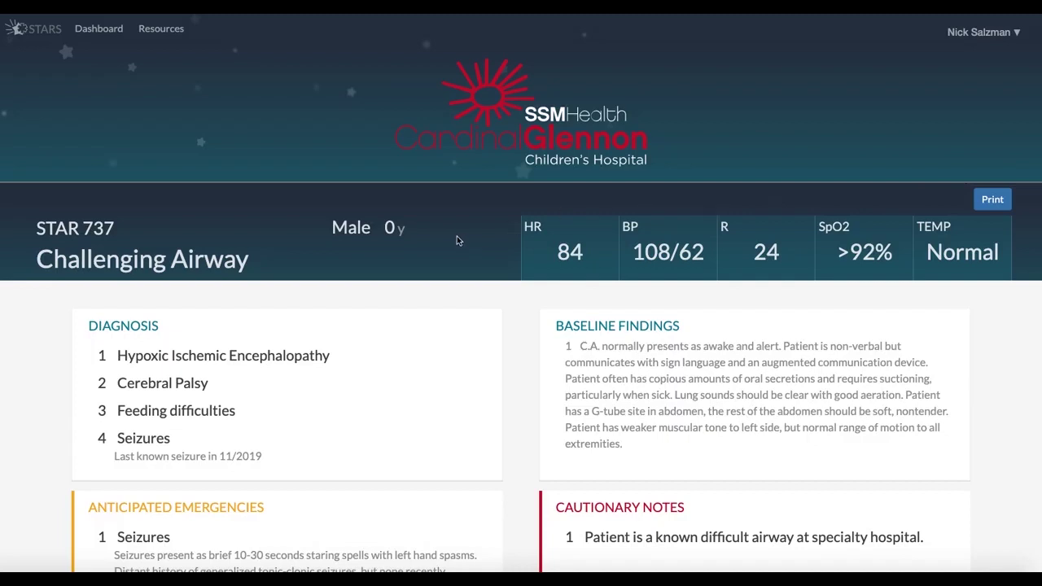
Scroll STAR 737 down through Diagnosis, Anticipated Emergencies and Cautionary Notes to Medical Equipment
scroll(249, 273, down, 3)
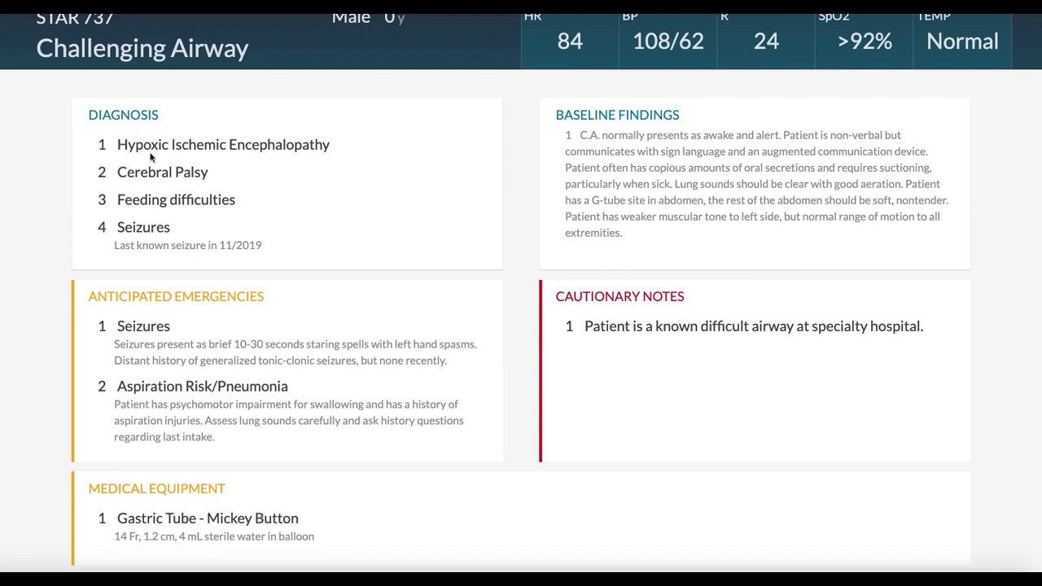
scroll(151, 157, down, 1)
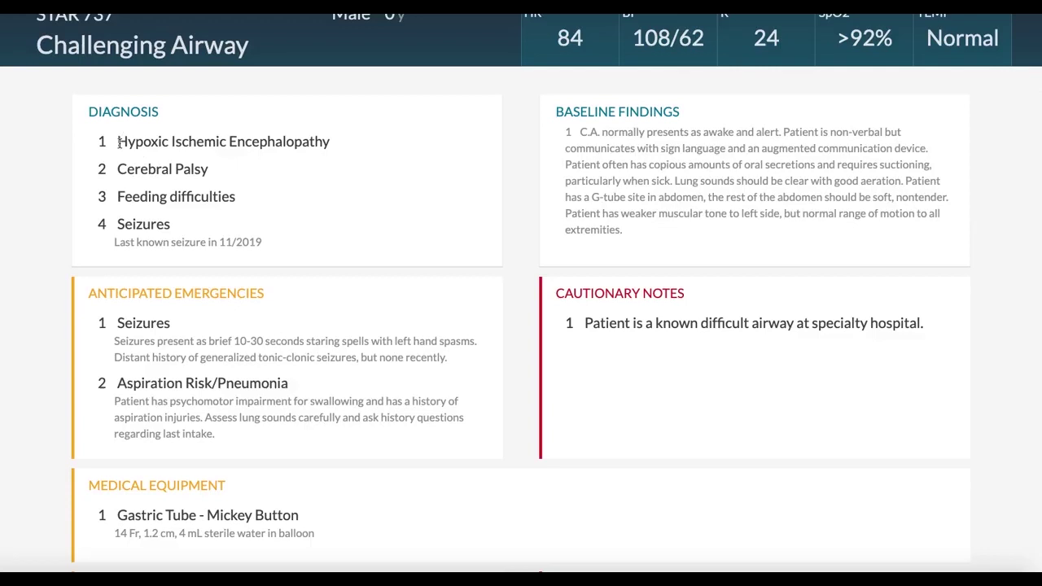
scroll(107, 191, down, 1)
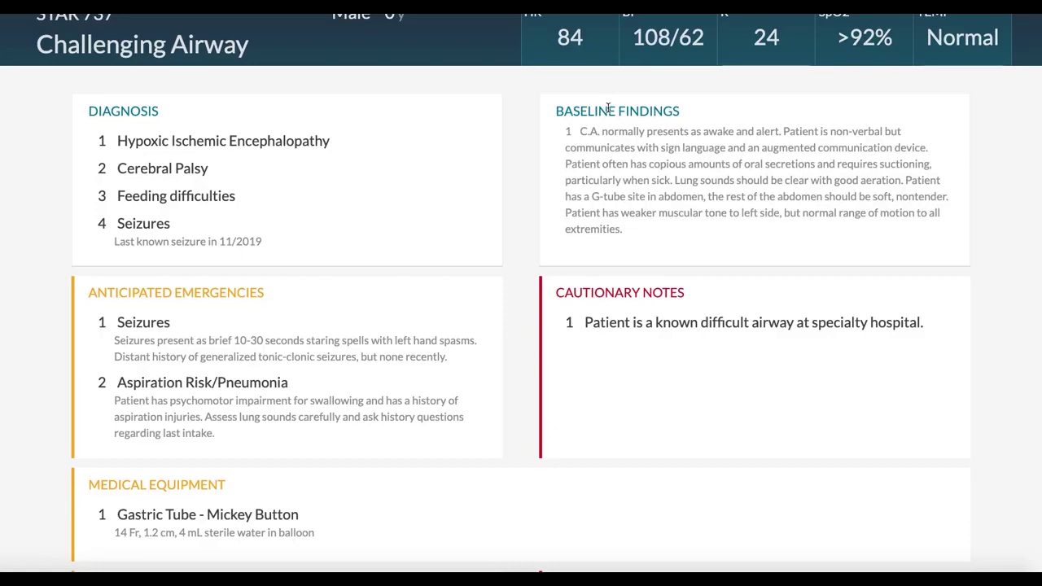
scroll(445, 102, down, 1)
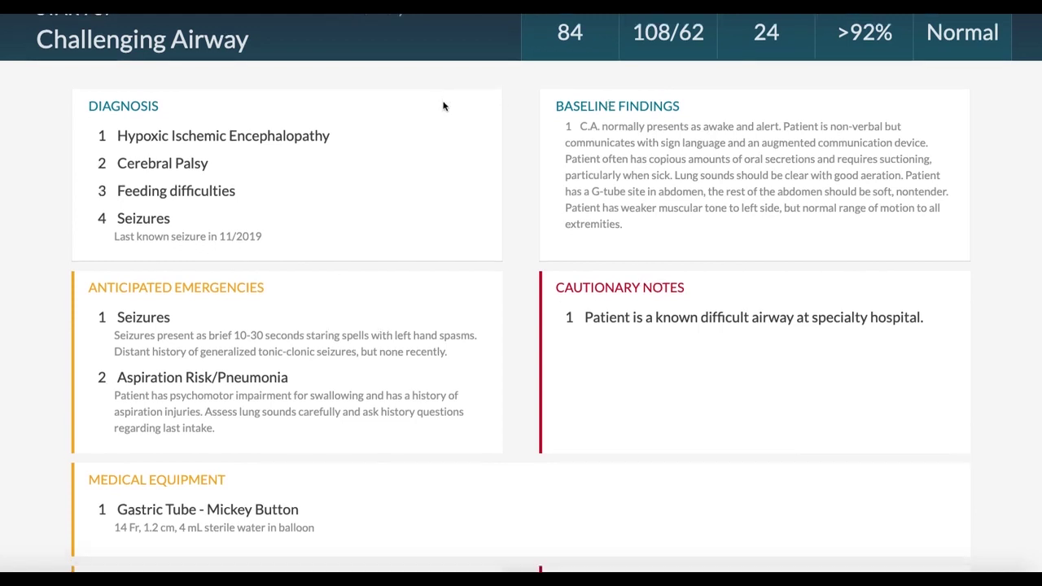
Scroll STAR 737 to show its Medications and Allergies panels
scroll(319, 162, down, 5)
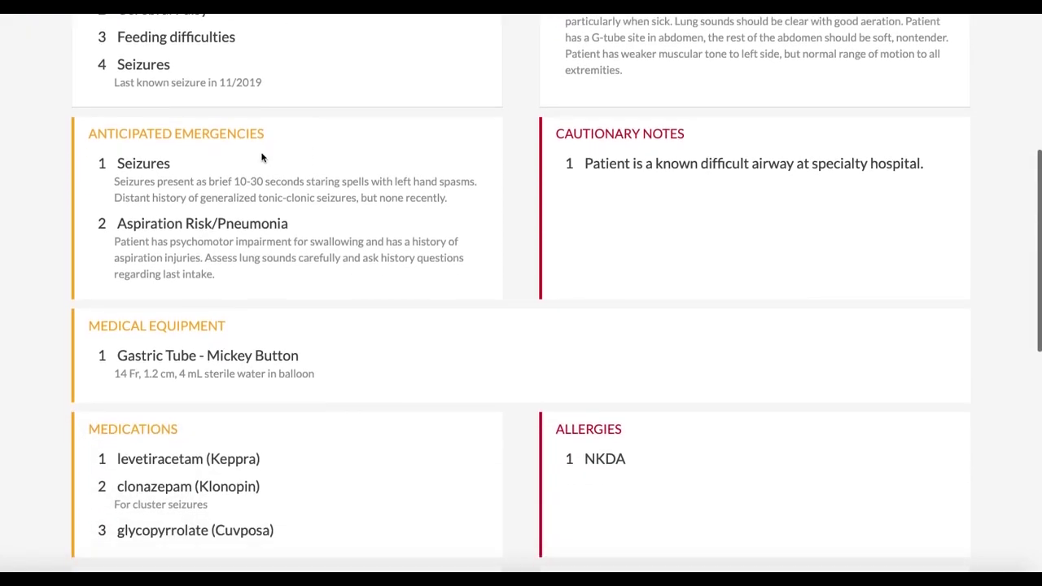
scroll(176, 146, up, 1)
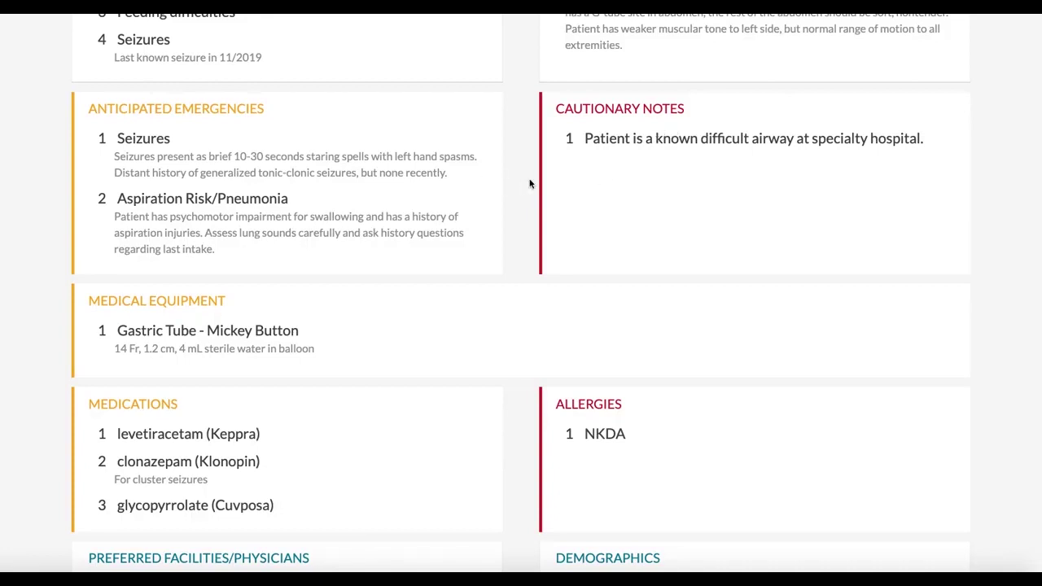
Scroll STAR 737 down to Preferred Facilities/Physicians, Demographics, Contact Information and Attachments
scroll(529, 184, down, 1)
scroll(527, 183, down, 2)
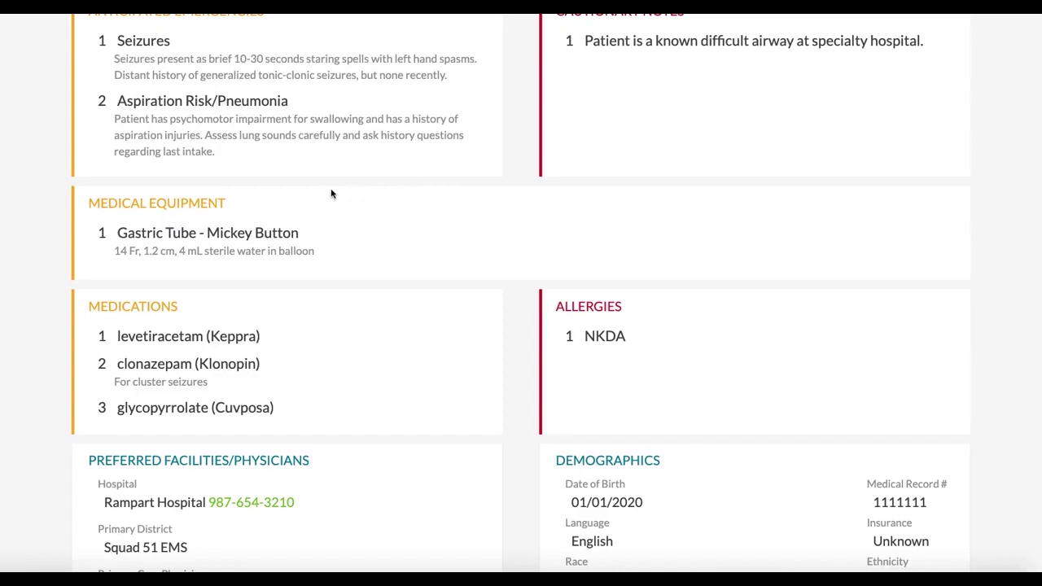
scroll(263, 209, down, 2)
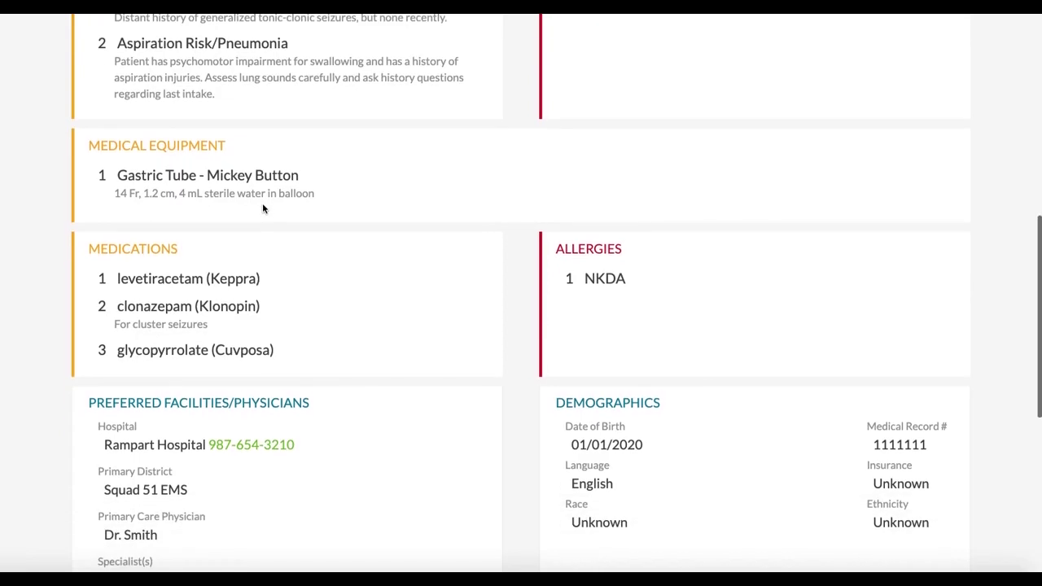
scroll(262, 208, down, 4)
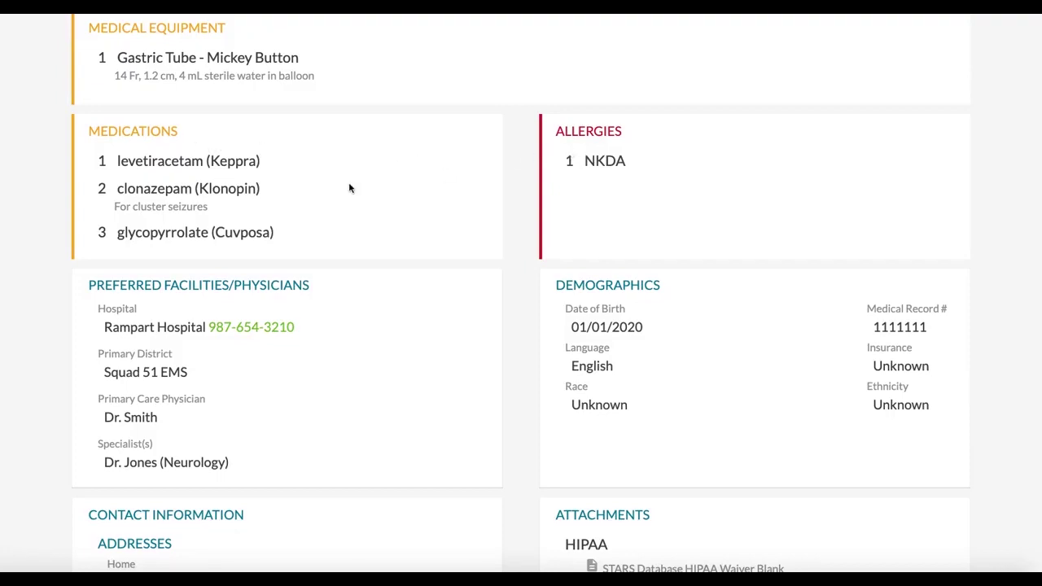
scroll(350, 185, down, 1)
scroll(351, 185, down, 1)
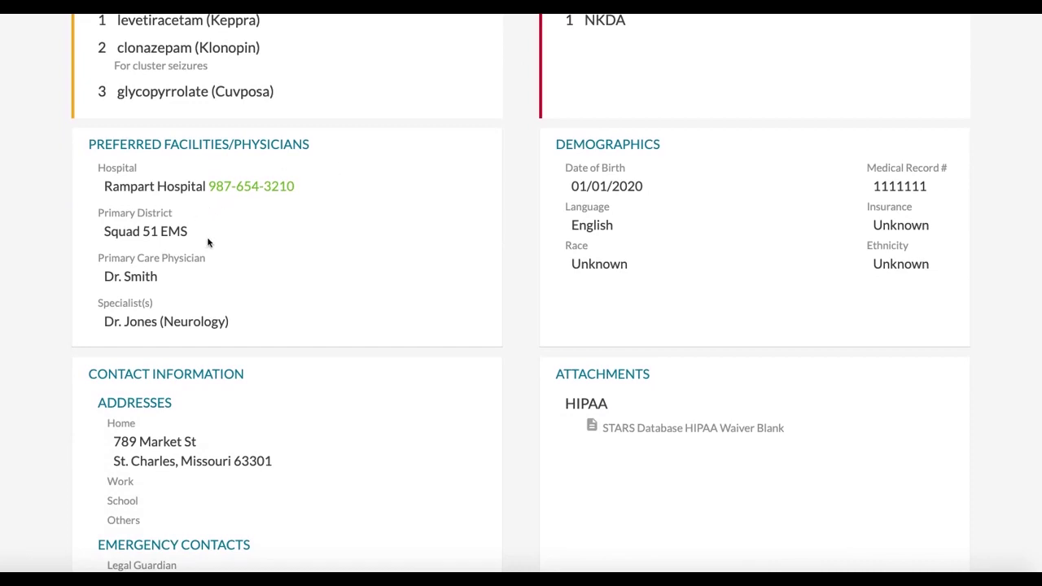
scroll(207, 242, down, 1)
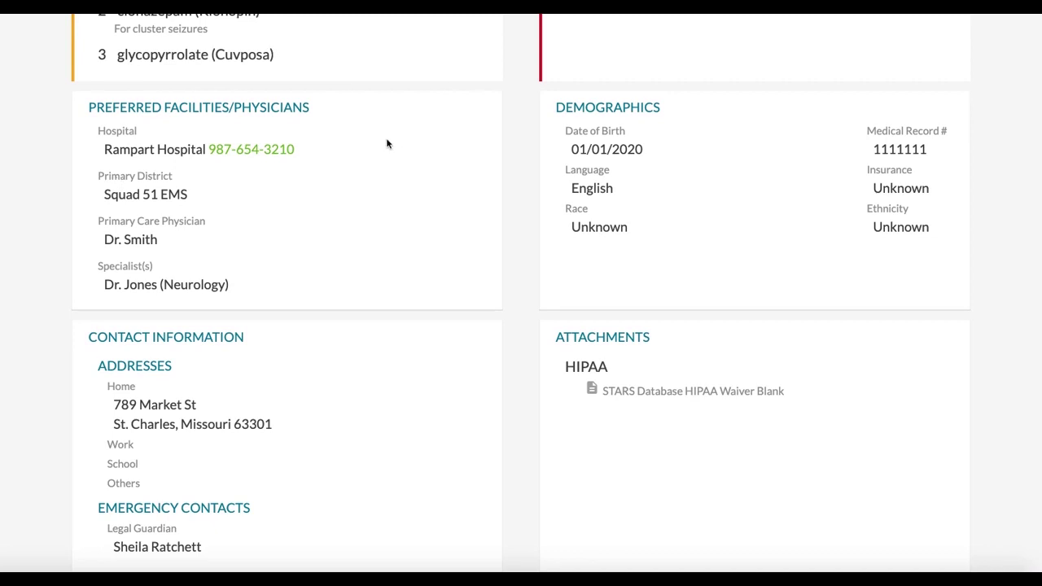
scroll(342, 189, down, 1)
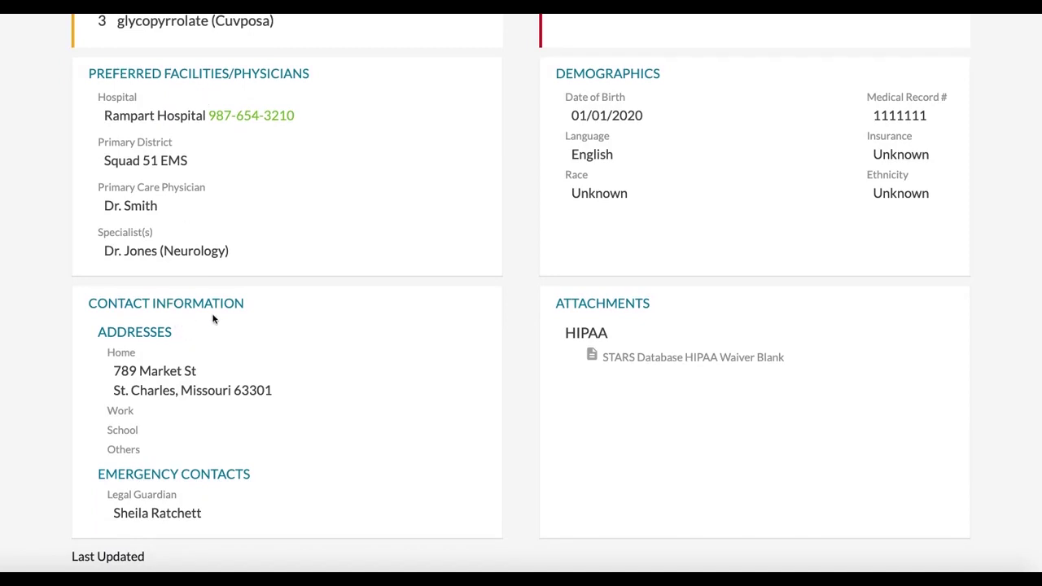
click(234, 117)
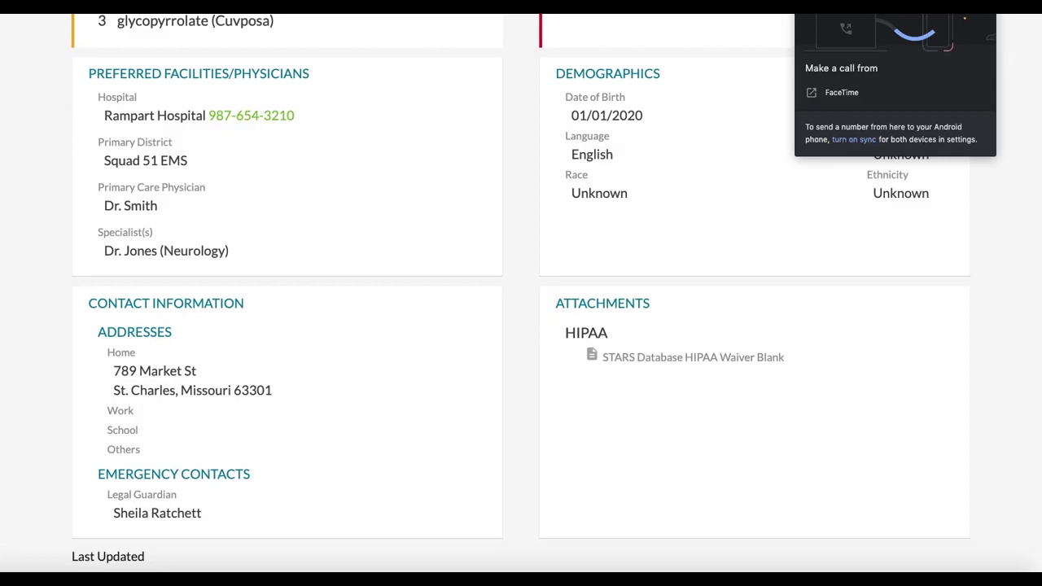
key(Escape)
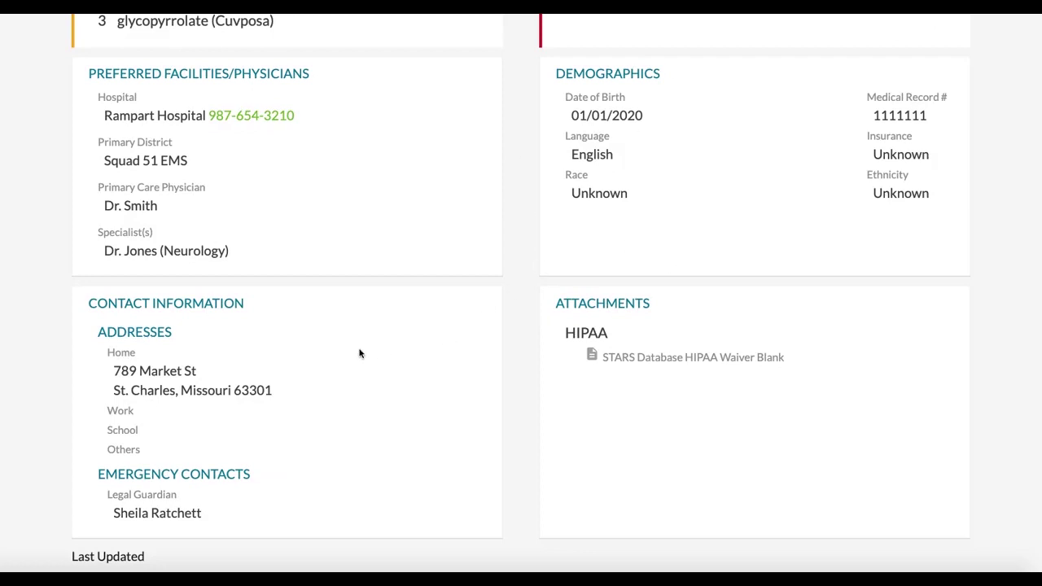
Scroll to the bottom of STAR 737 and briefly highlight the Last Updated date 07/21/2020
scroll(361, 350, down, 2)
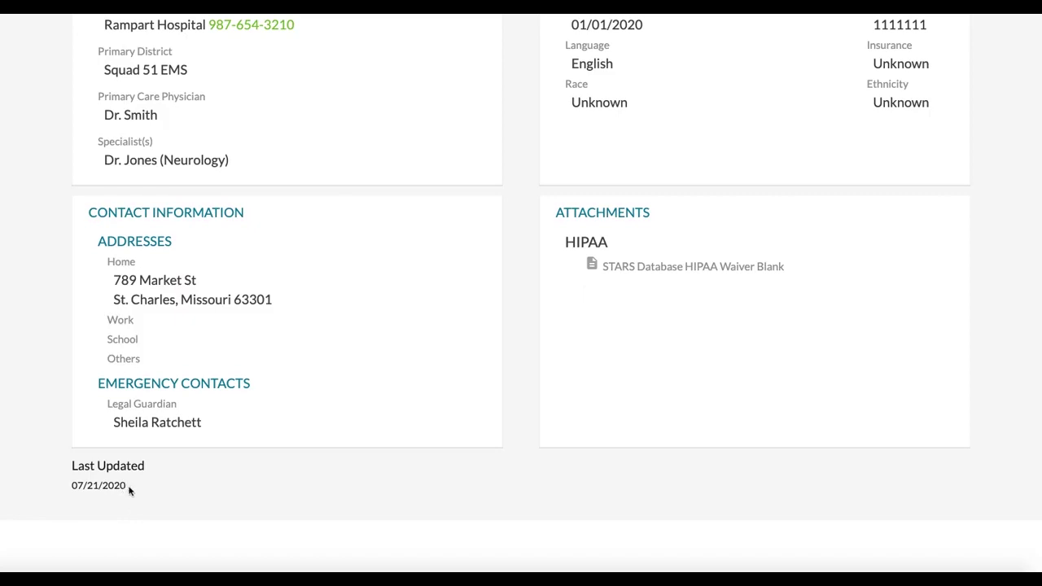
drag(129, 490, 65, 488)
click(149, 494)
Return to the dashboard and open STAR 738, confirming emergency access
scroll(330, 384, up, 6)
scroll(329, 379, up, 5)
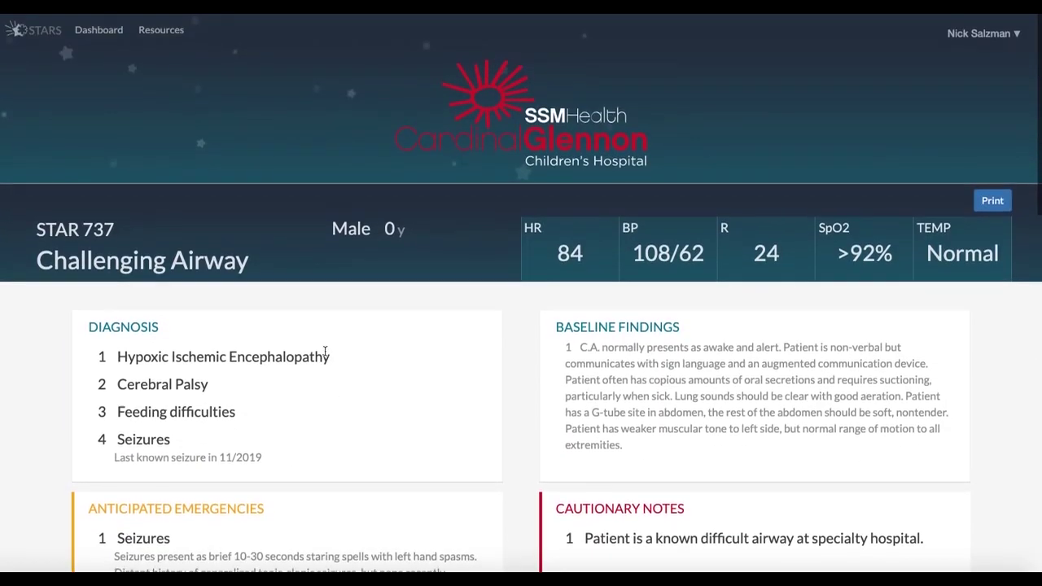
click(100, 31)
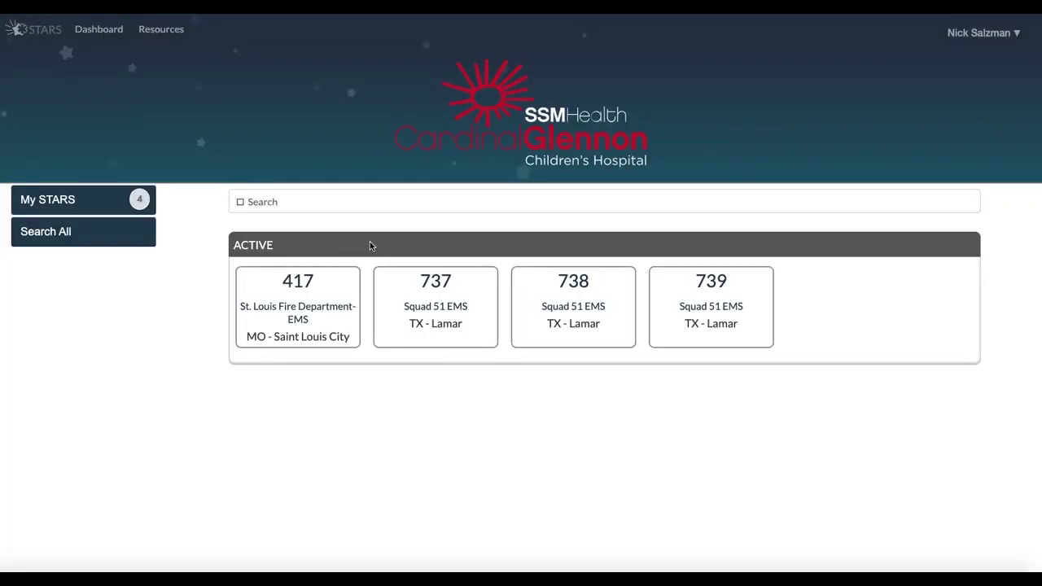
click(580, 285)
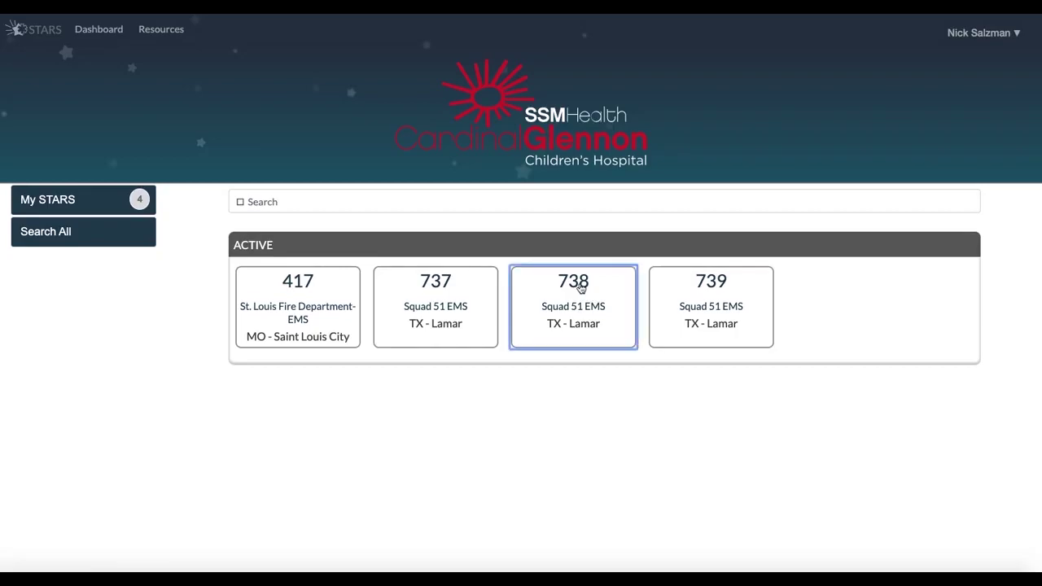
click(461, 246)
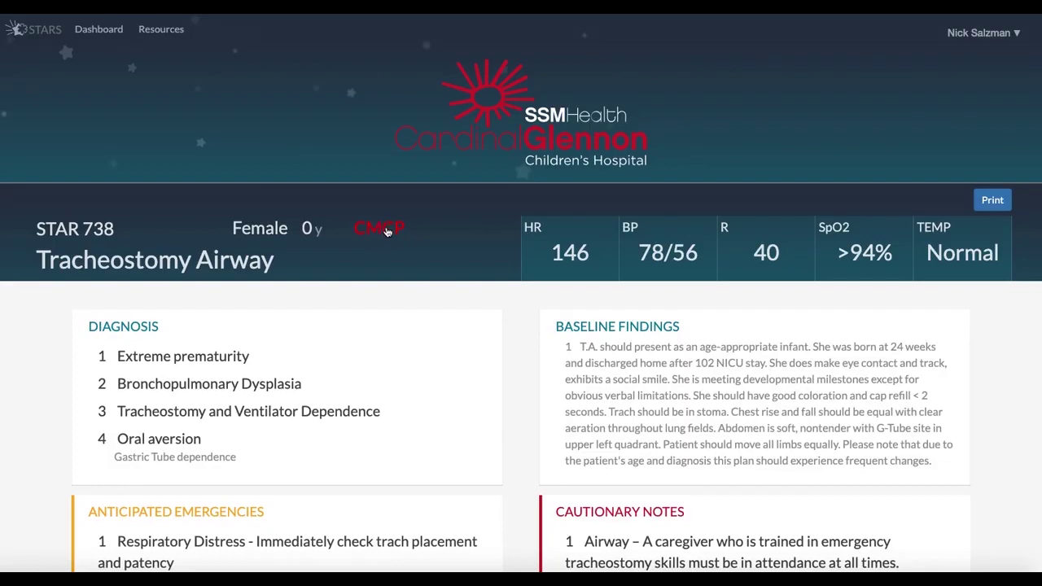
click(388, 232)
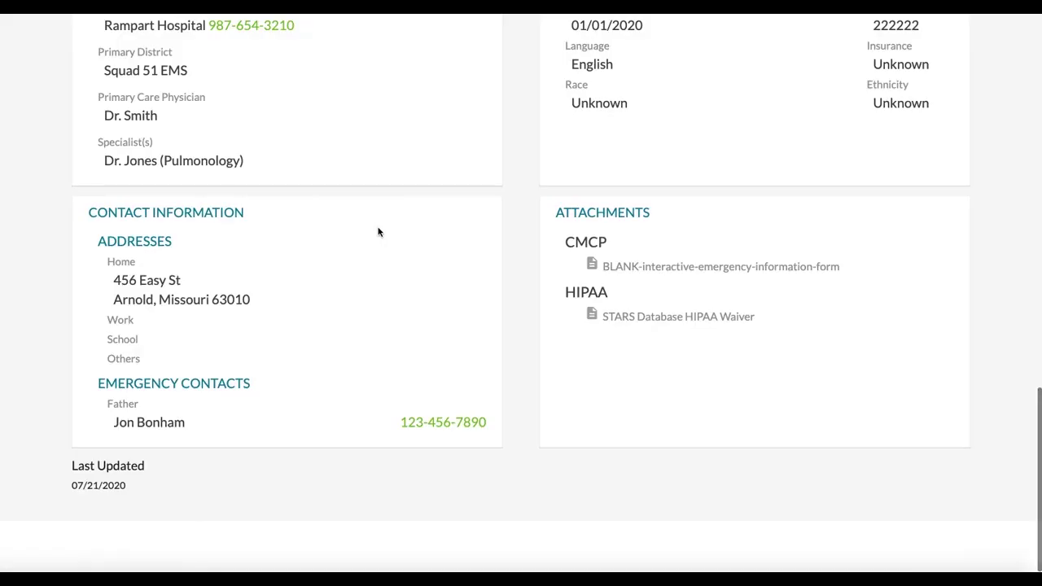
click(592, 265)
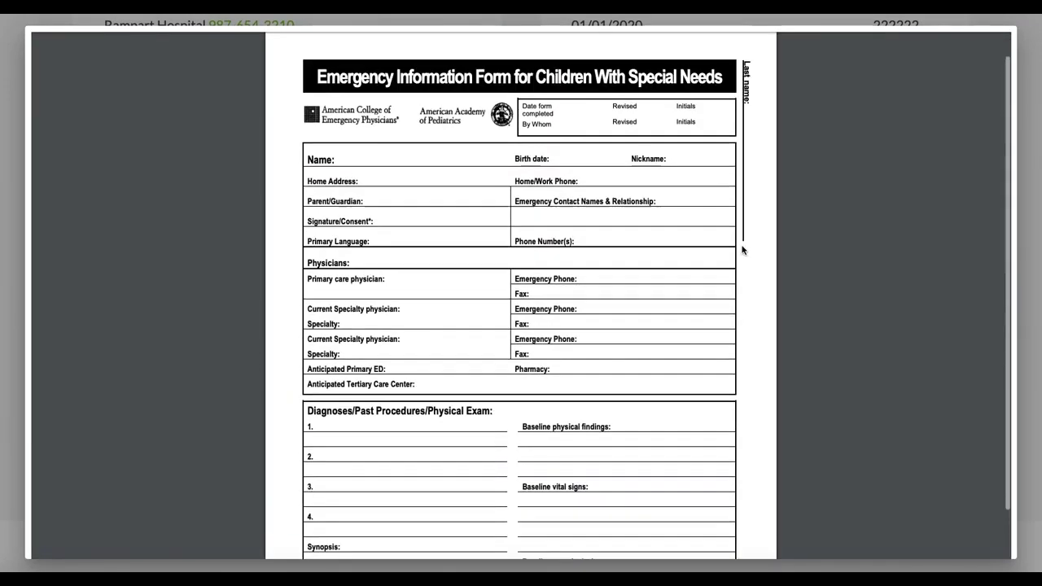
scroll(743, 251, down, 15)
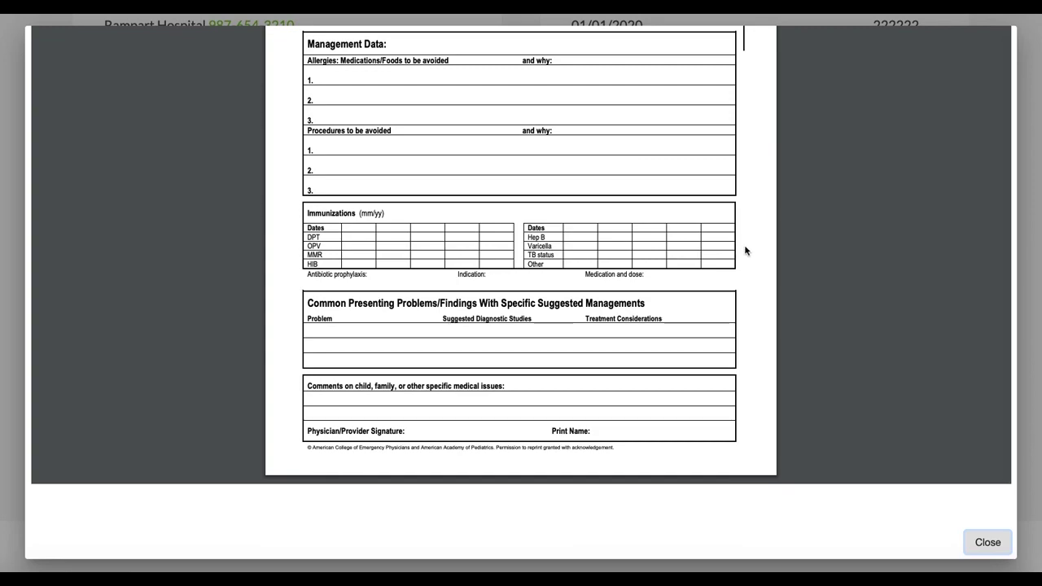
click(985, 540)
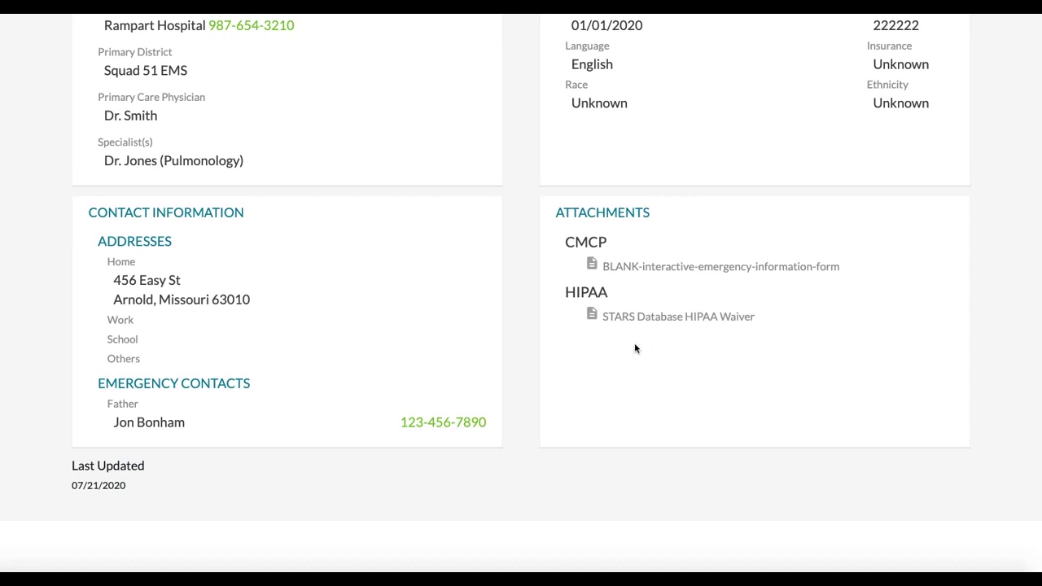
Scroll back to the top of STAR 738 showing vitals, diagnoses and baseline findings
scroll(610, 326, up, 3)
scroll(614, 326, down, 1)
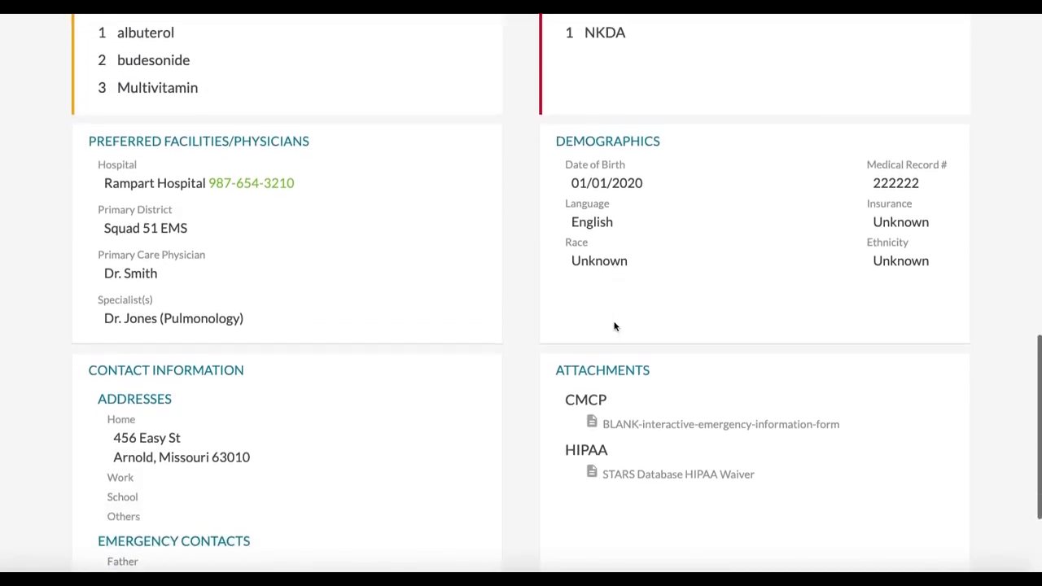
scroll(614, 326, down, 1)
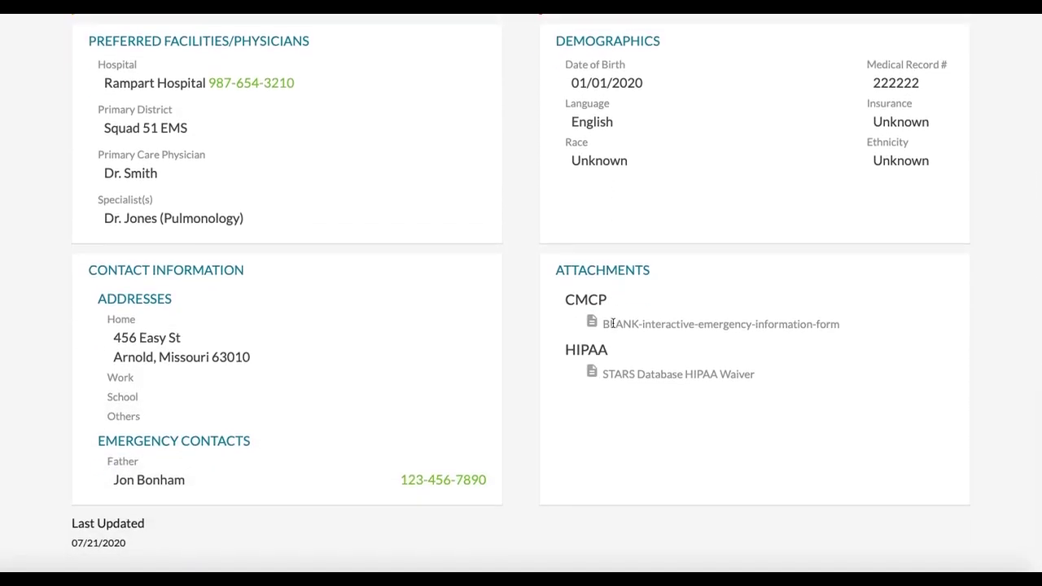
scroll(621, 340, down, 1)
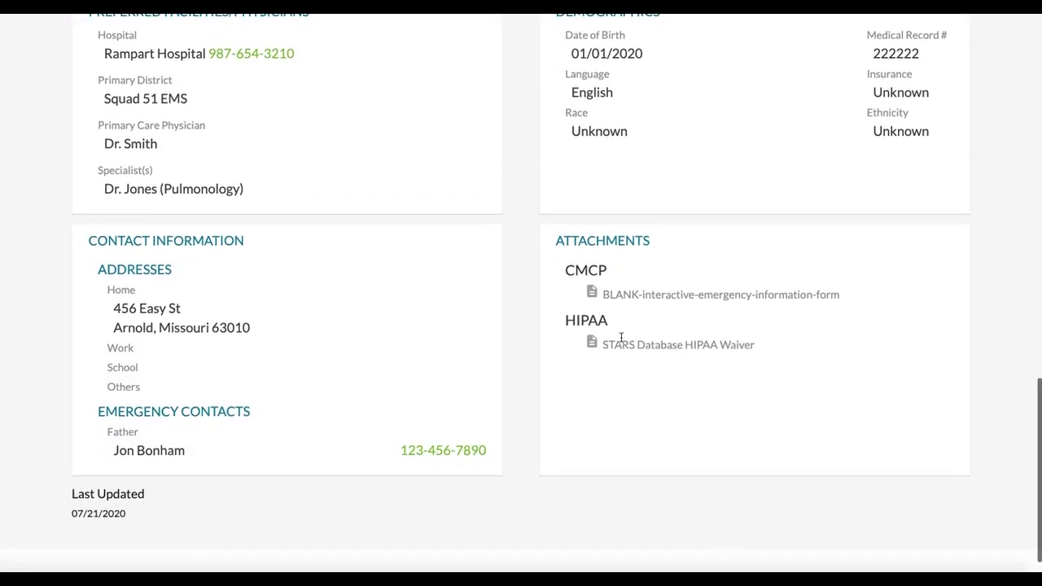
scroll(621, 340, up, 3)
scroll(625, 340, up, 8)
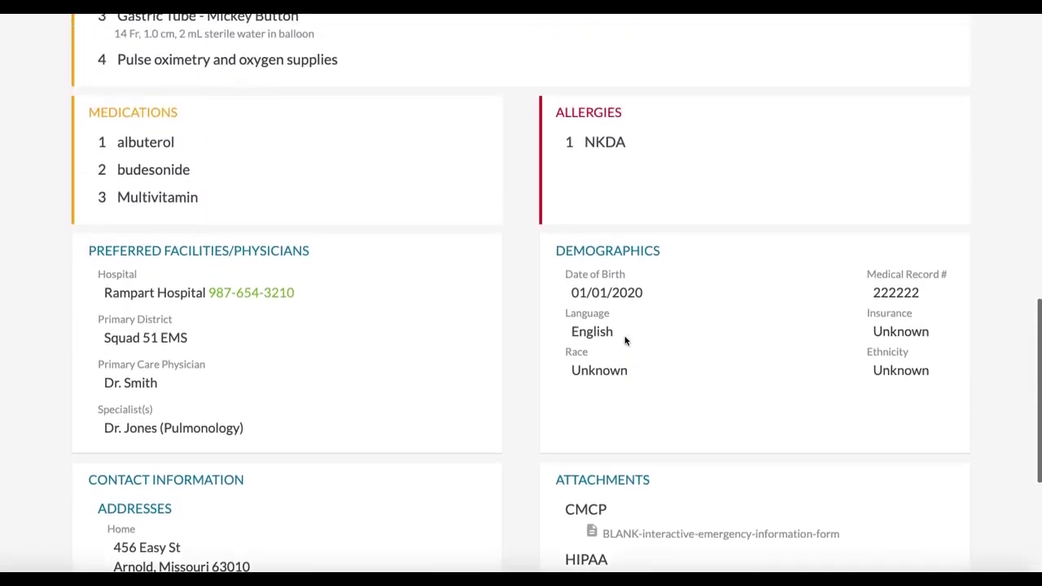
scroll(625, 340, up, 5)
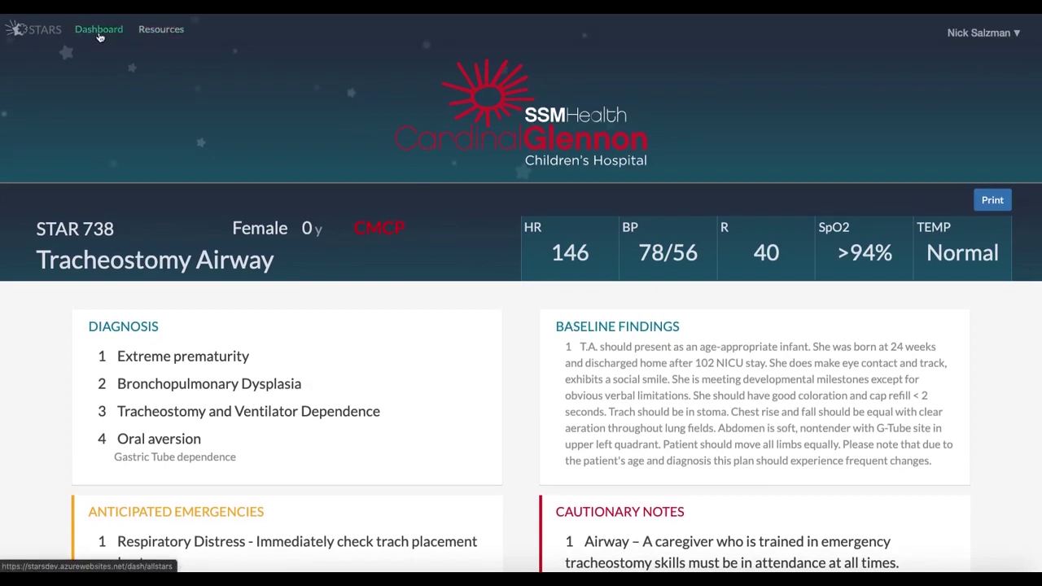
Return to the dashboard and open STAR 739, confirming emergency access
click(102, 30)
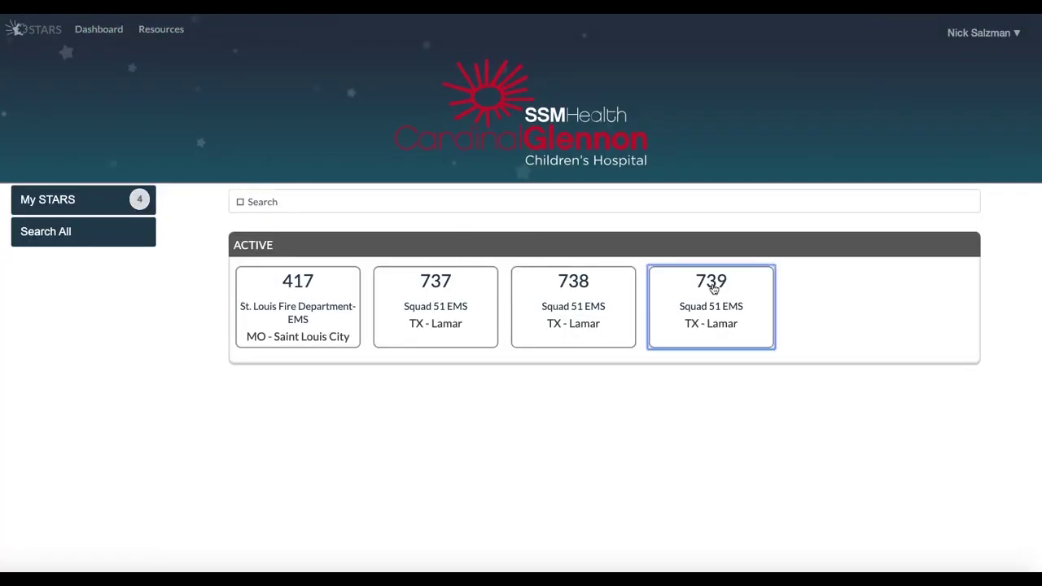
click(714, 288)
click(449, 244)
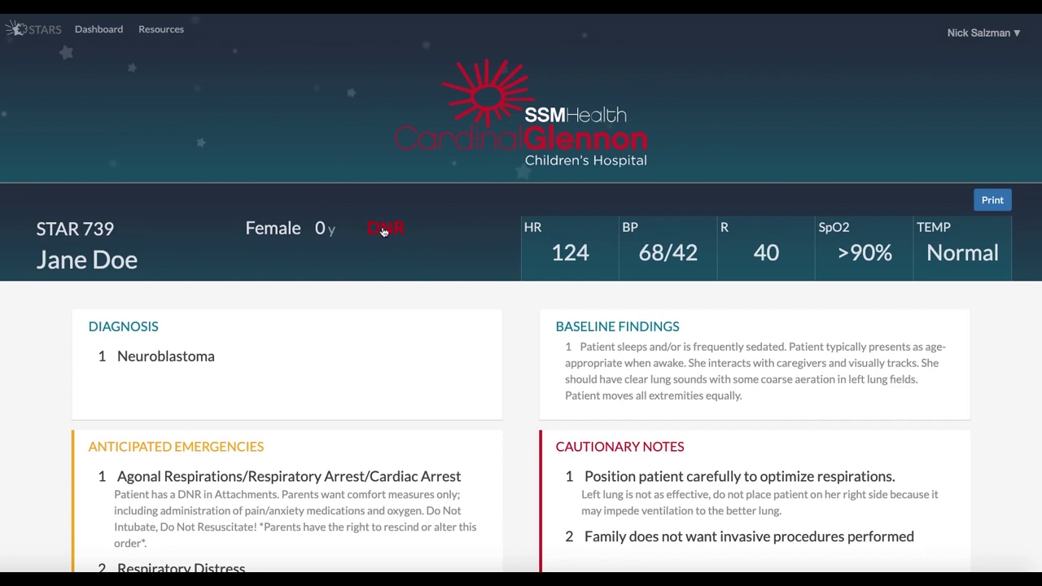
View STAR 739's Missouri OOHDNR Blank DNR attachment, then close it
click(380, 232)
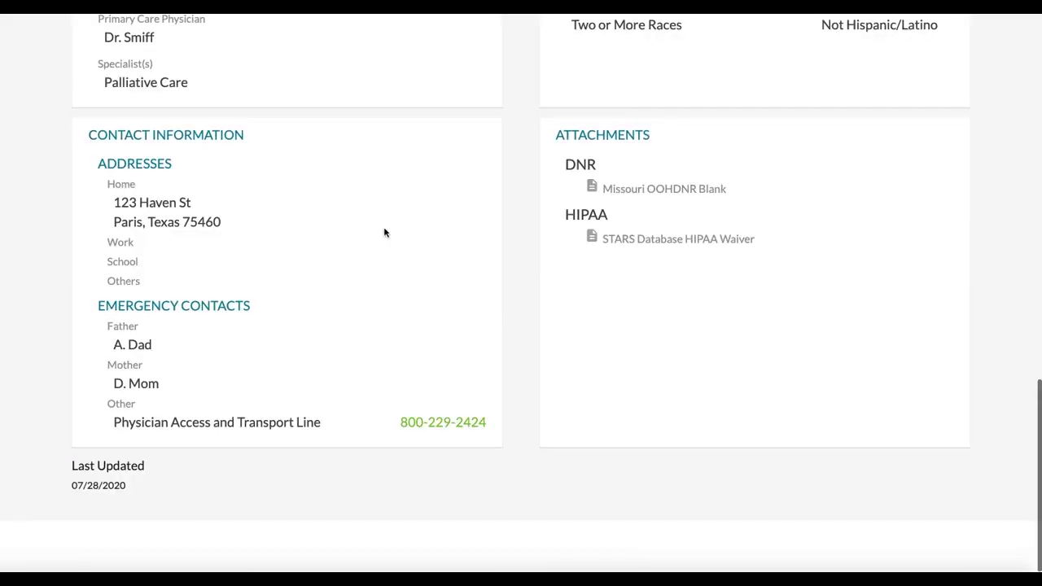
click(592, 188)
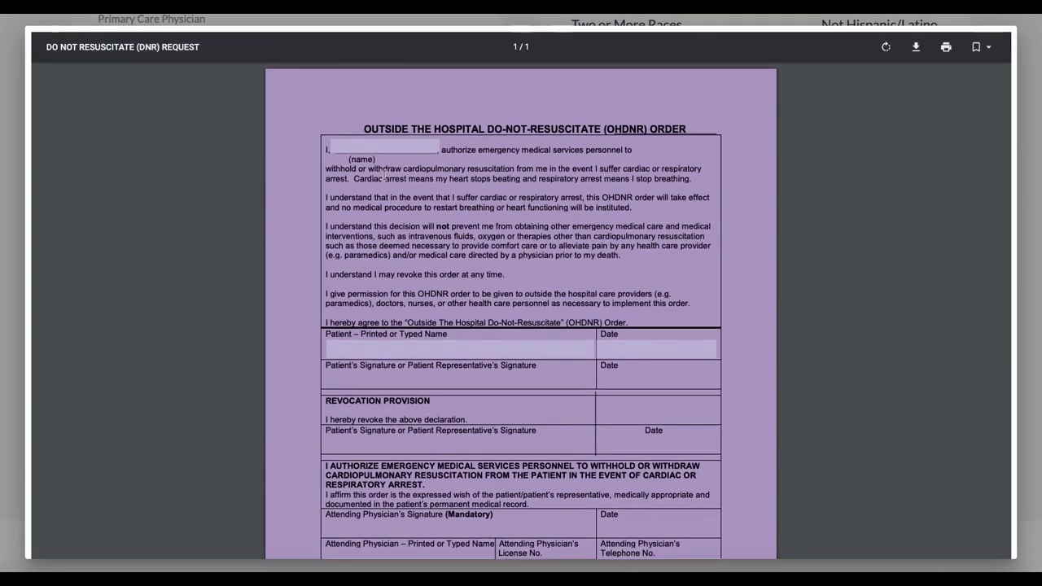
scroll(306, 152, down, 5)
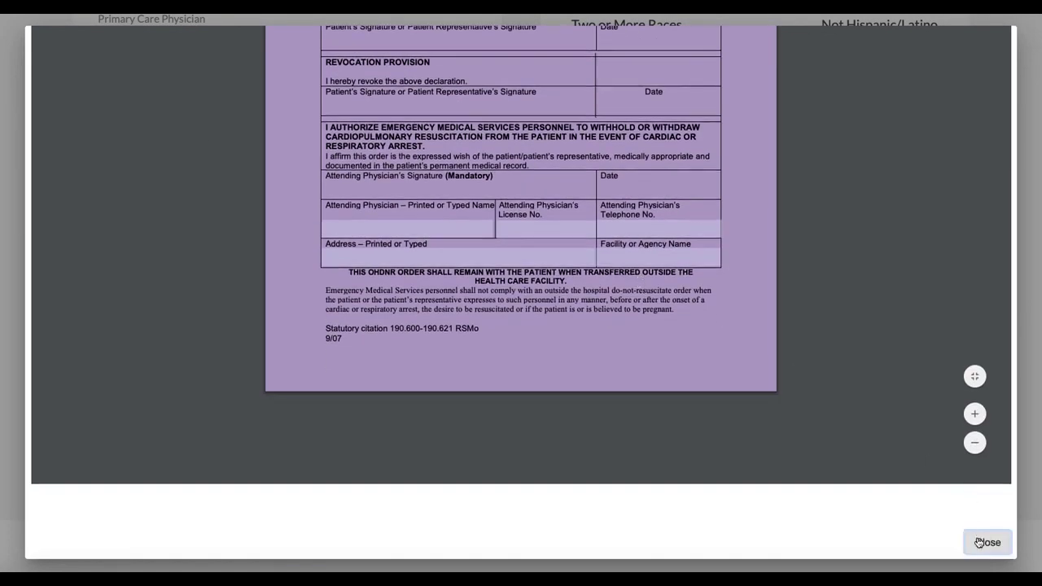
click(982, 542)
scroll(366, 123, up, 4)
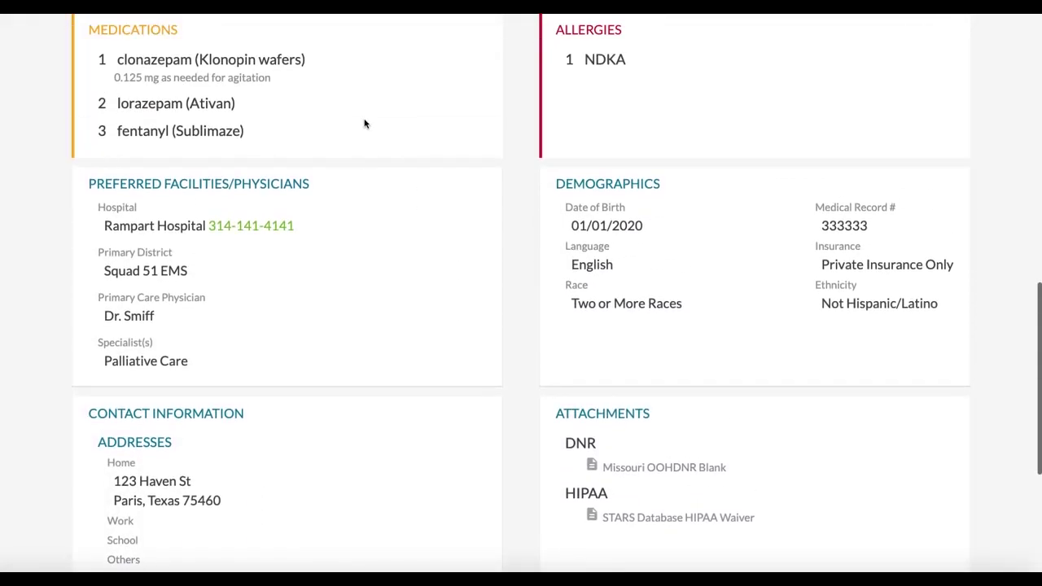
scroll(364, 123, up, 4)
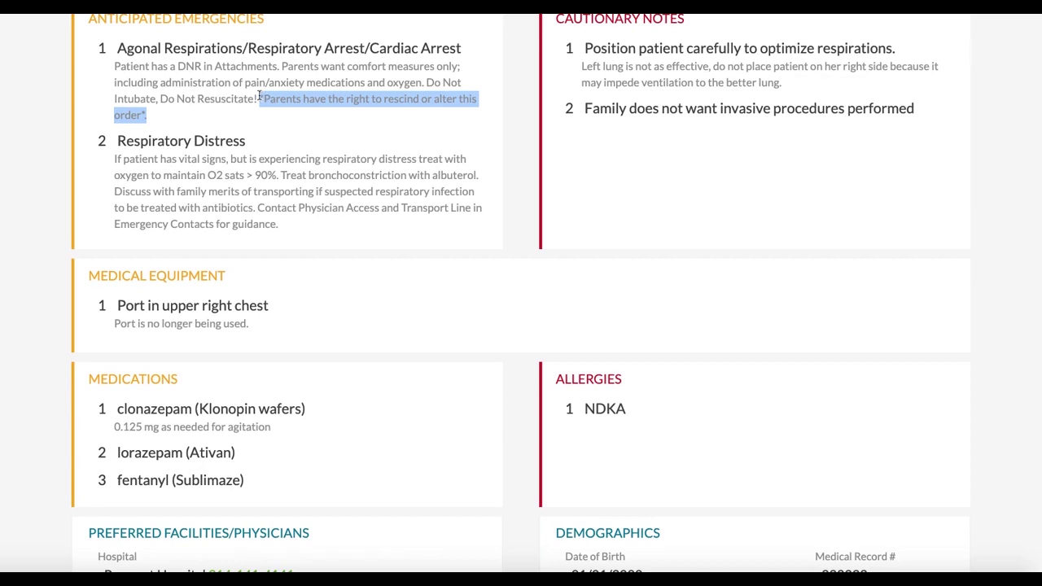
drag(257, 98, 425, 82)
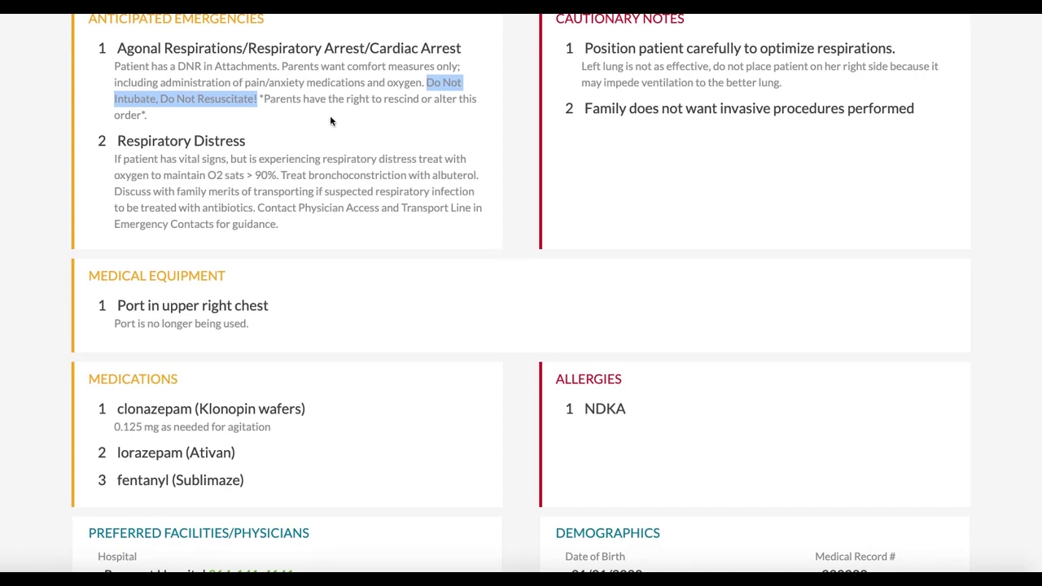
click(329, 116)
scroll(301, 140, down, 2)
scroll(300, 137, up, 7)
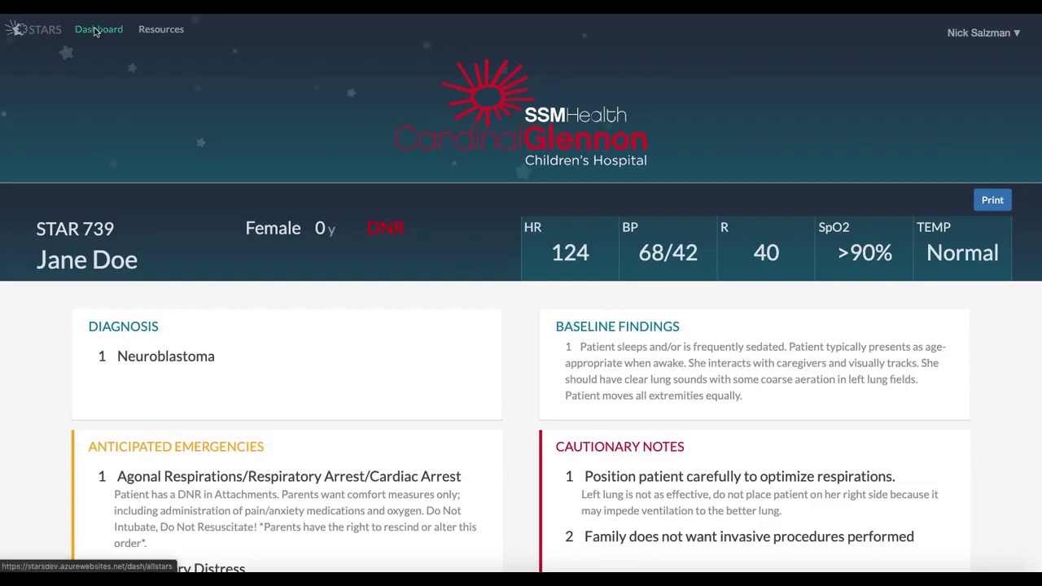
Open STAR 417's record from the dashboard, answering no to emergency access
click(96, 31)
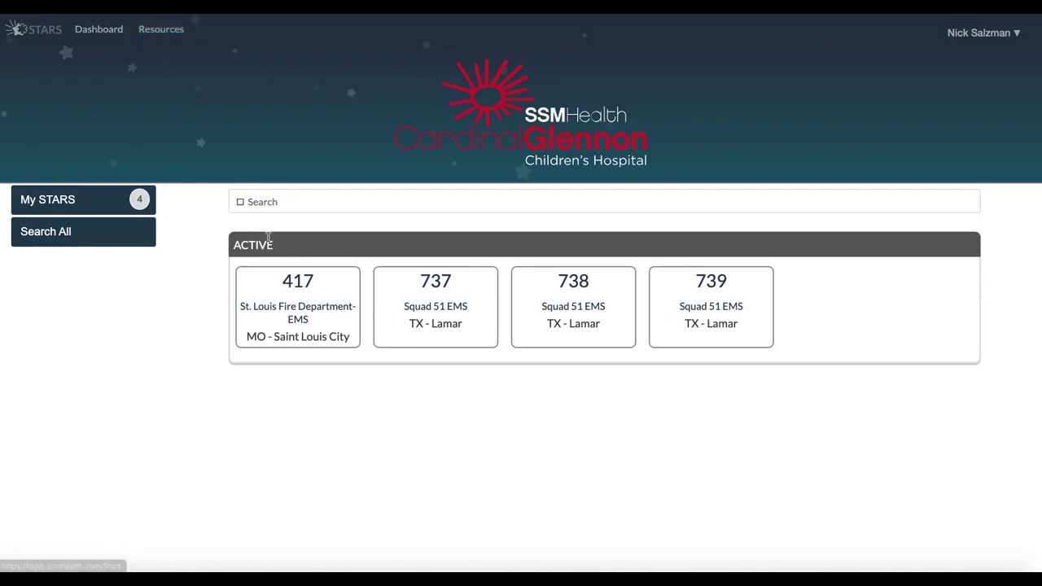
click(296, 293)
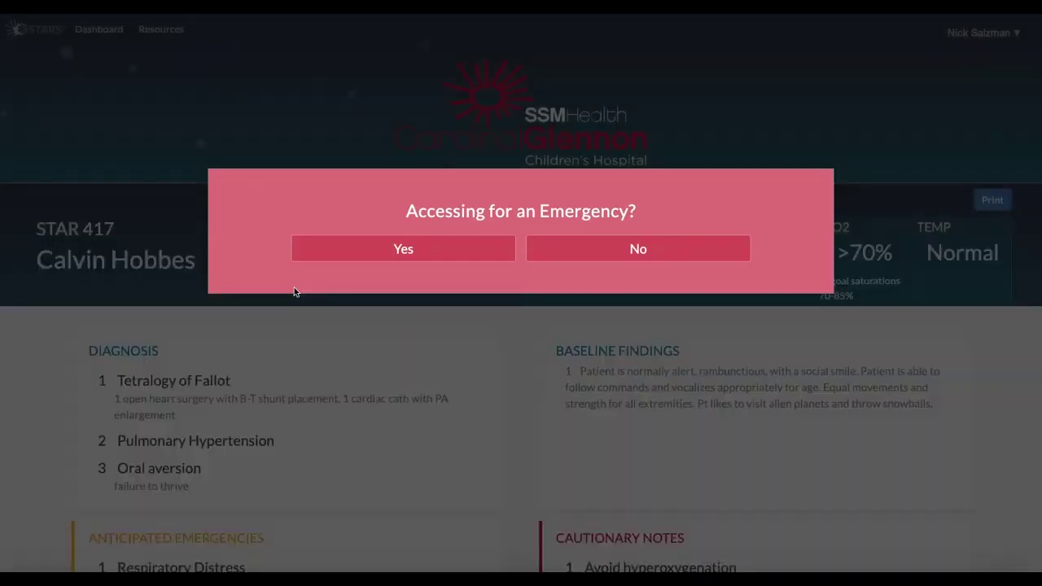
click(565, 256)
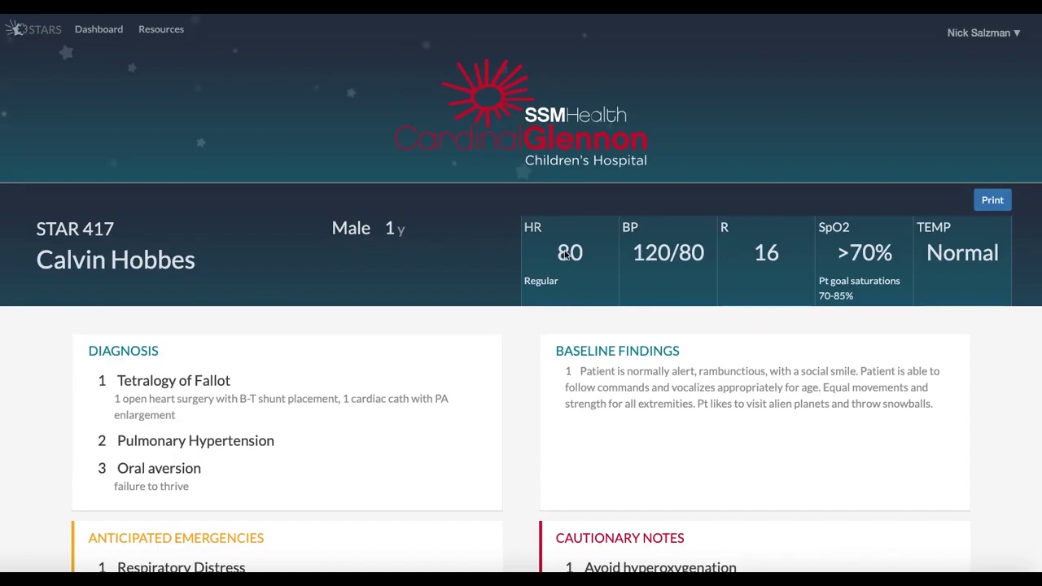
View STAR 417's currentpicture attachment, then close the viewer and return to the record's top
scroll(562, 260, down, 5)
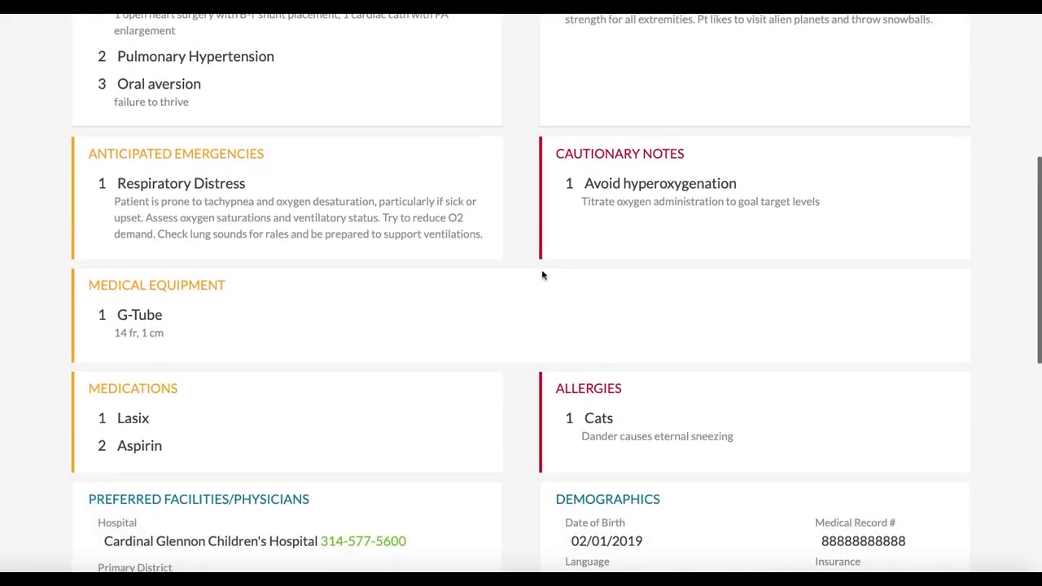
scroll(543, 275, down, 7)
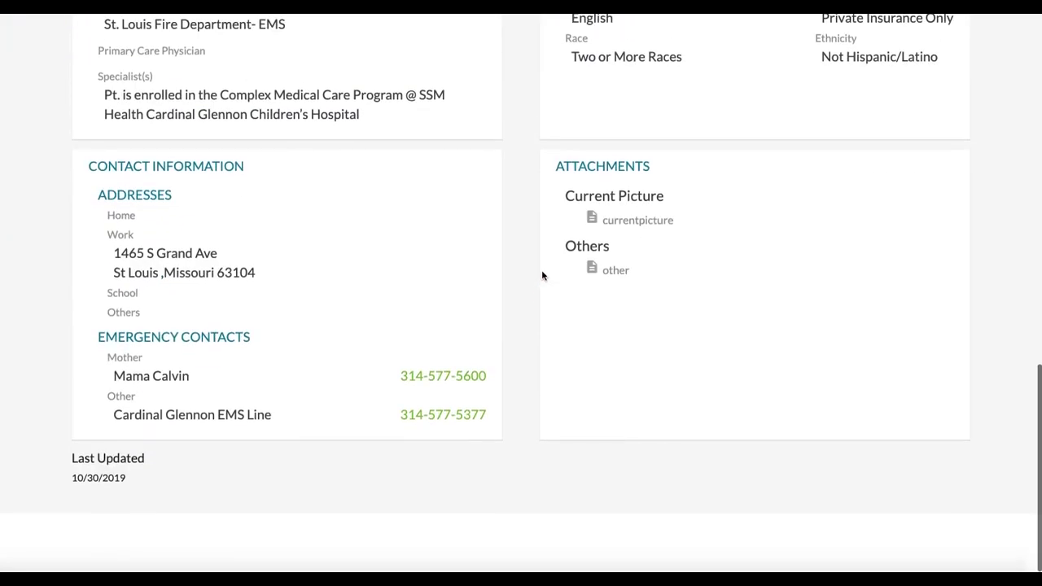
click(594, 227)
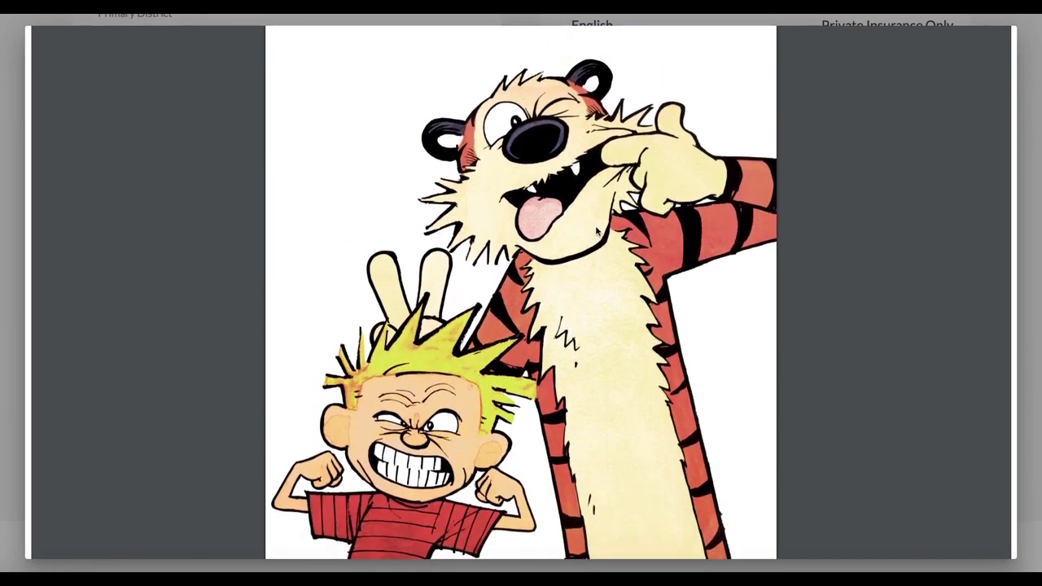
scroll(595, 232, down, 3)
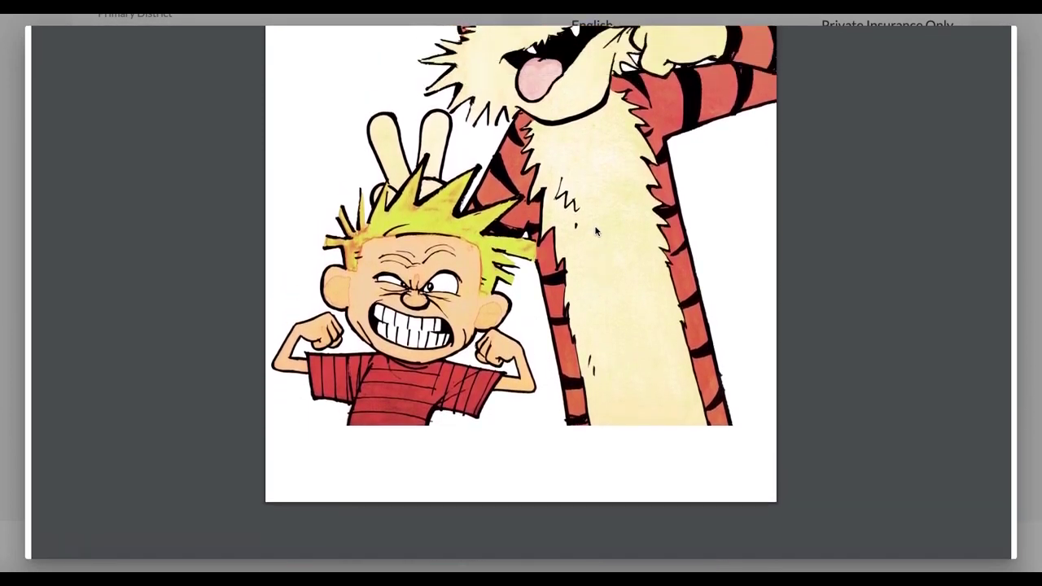
scroll(595, 232, down, 2)
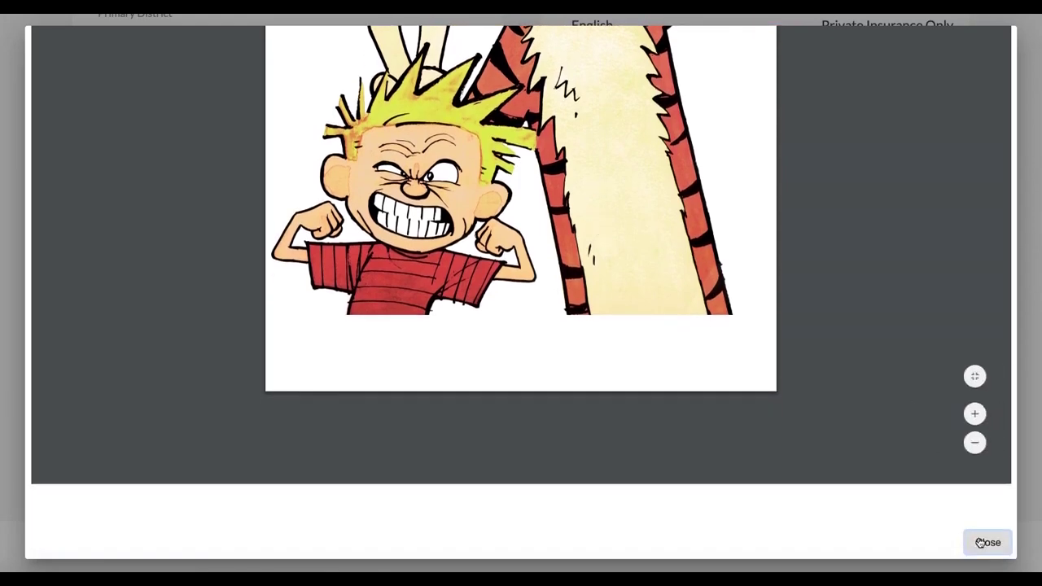
click(987, 542)
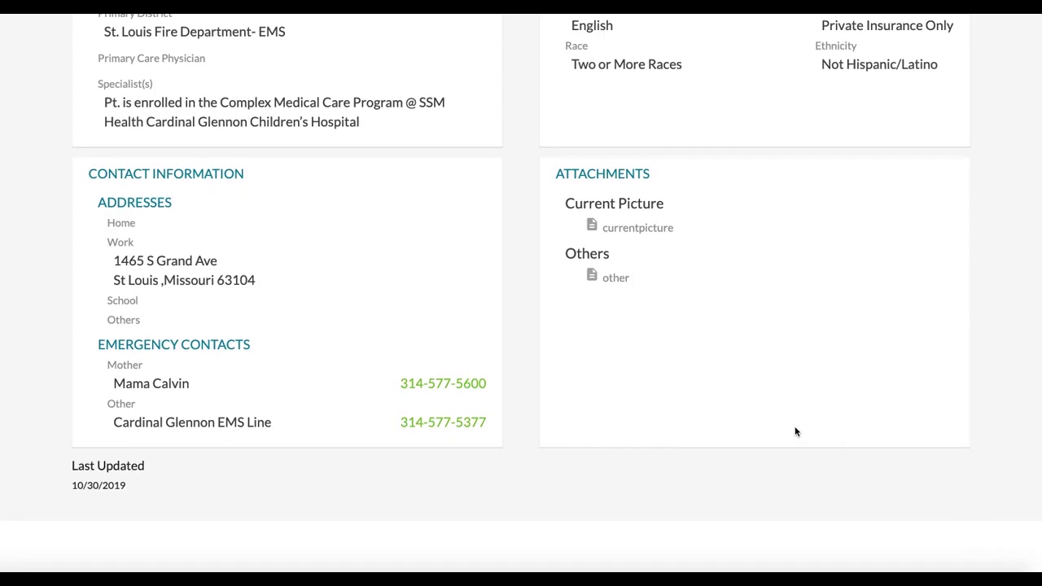
scroll(595, 333, up, 7)
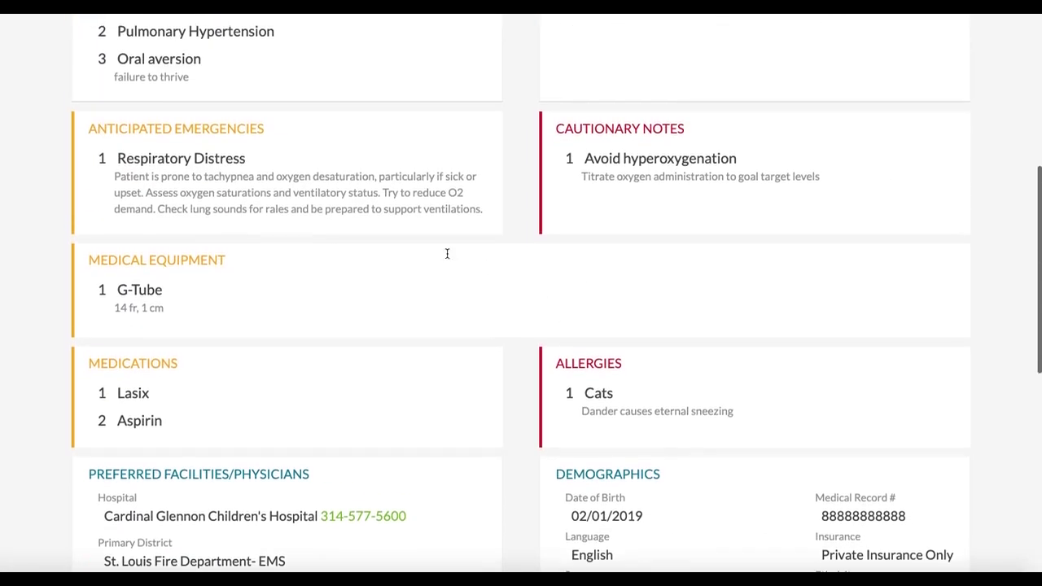
scroll(447, 253, up, 5)
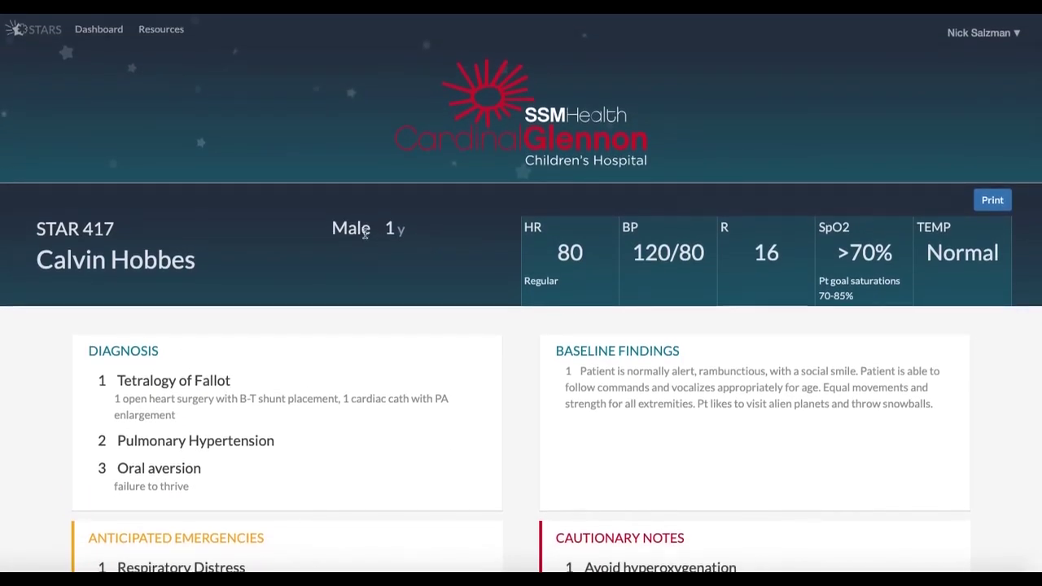
Go back to the active STARs dashboard and open the STARS Resources site
click(107, 30)
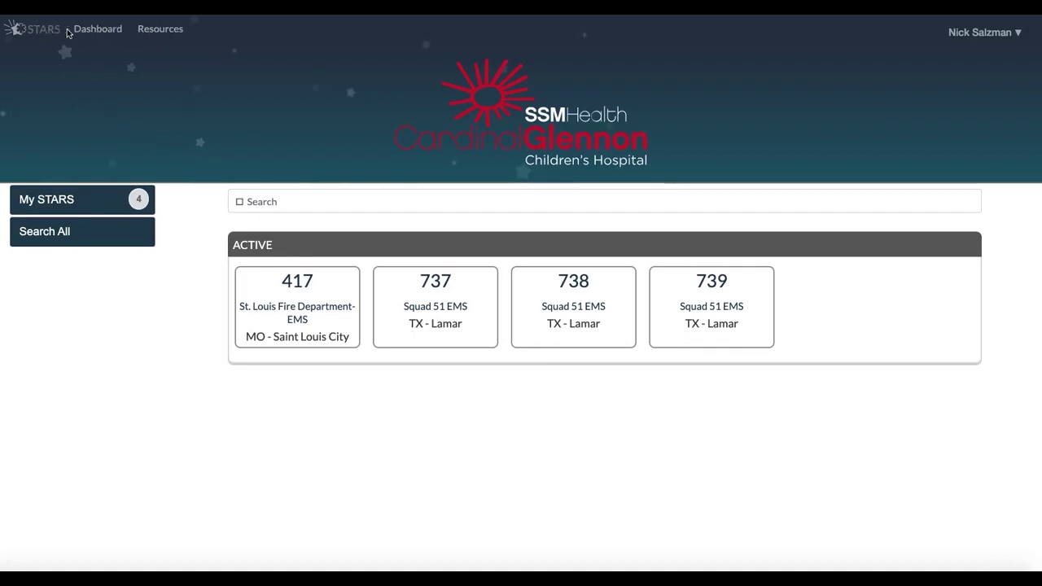
click(159, 31)
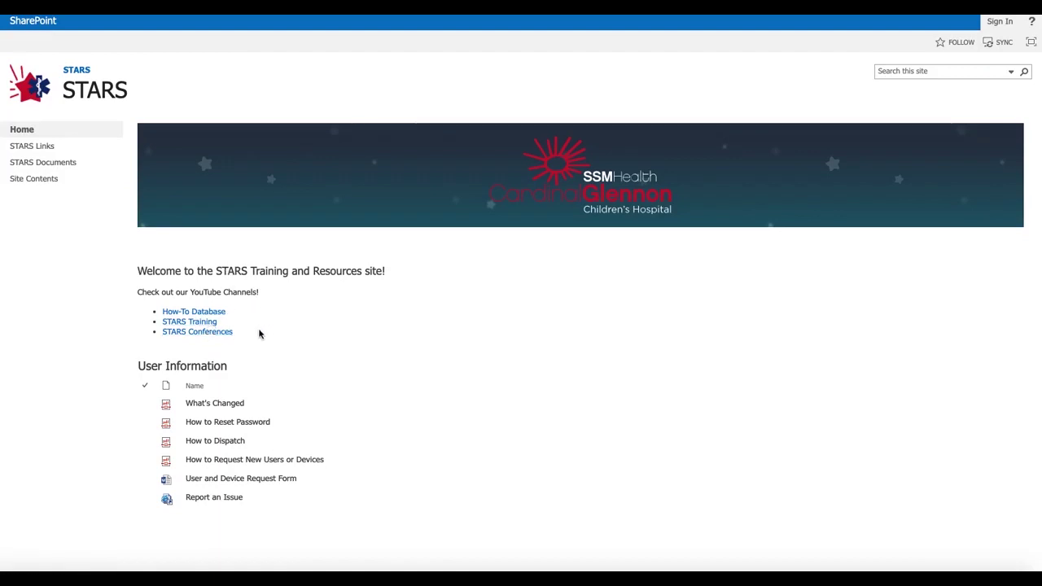
Select the What's Changed user guide on the STARS Training and Resources home page
click(248, 411)
click(29, 146)
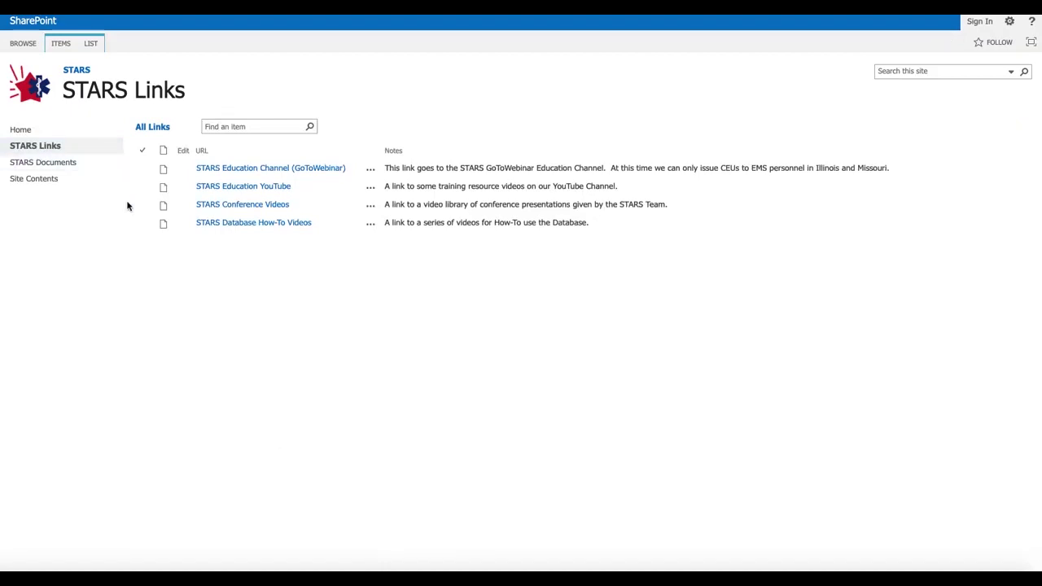
click(59, 165)
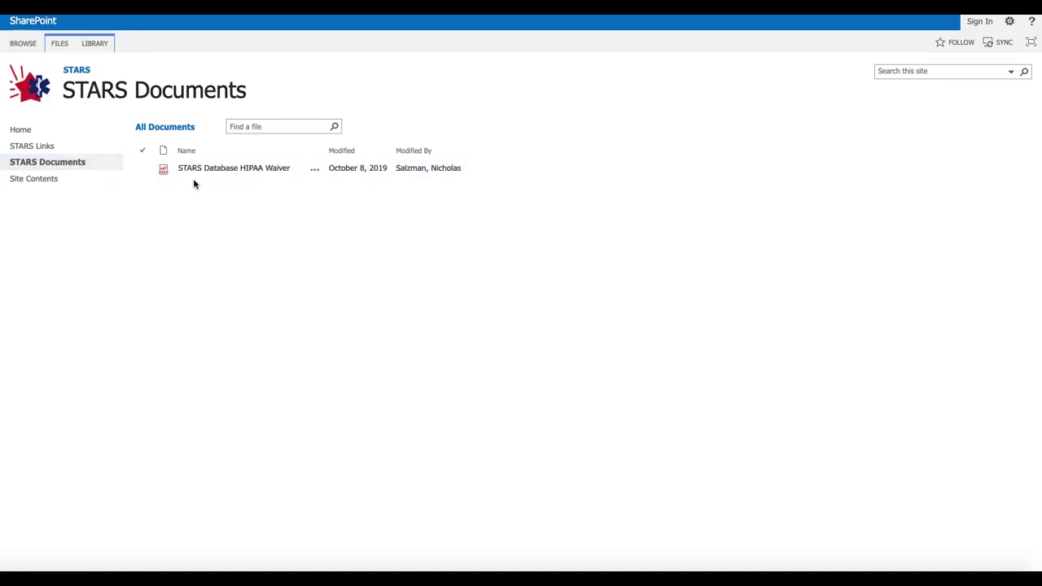
click(49, 179)
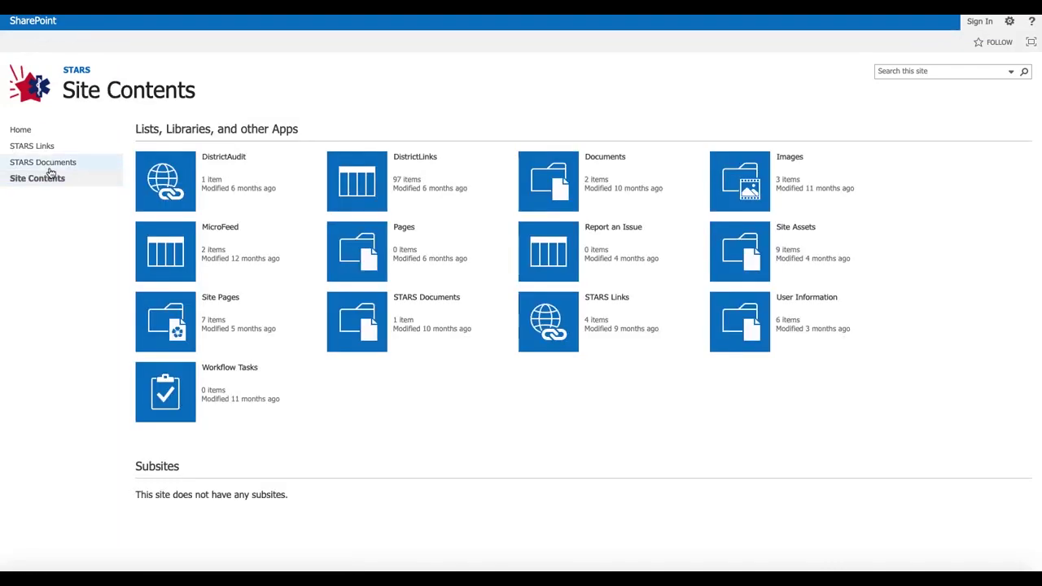
click(51, 163)
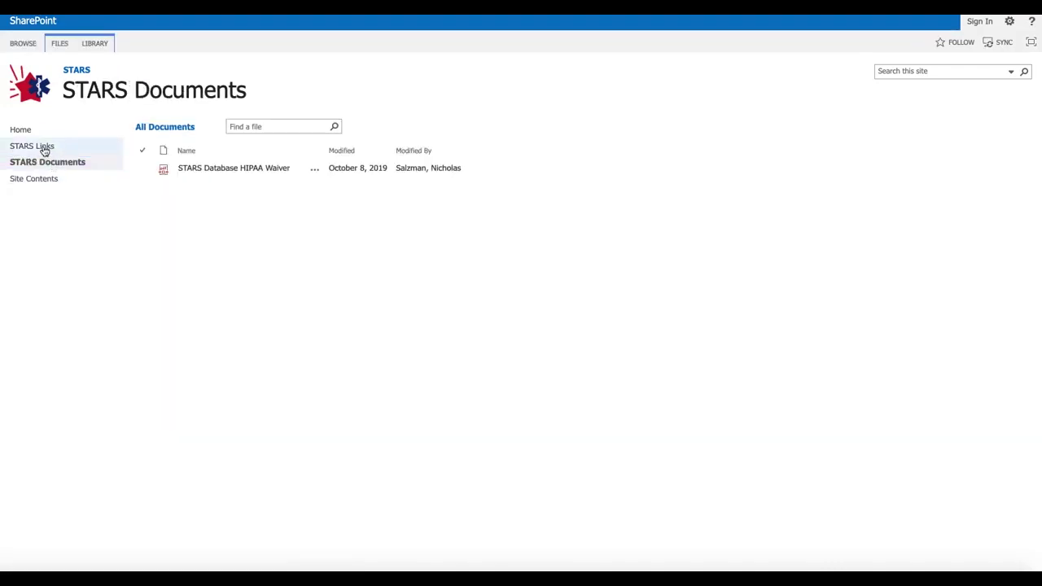
click(42, 148)
click(18, 133)
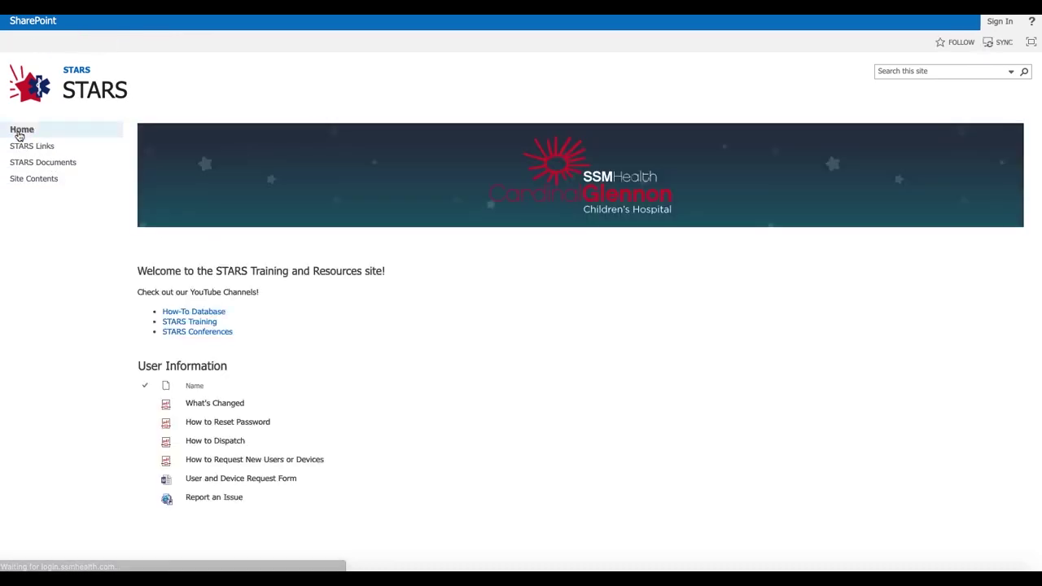